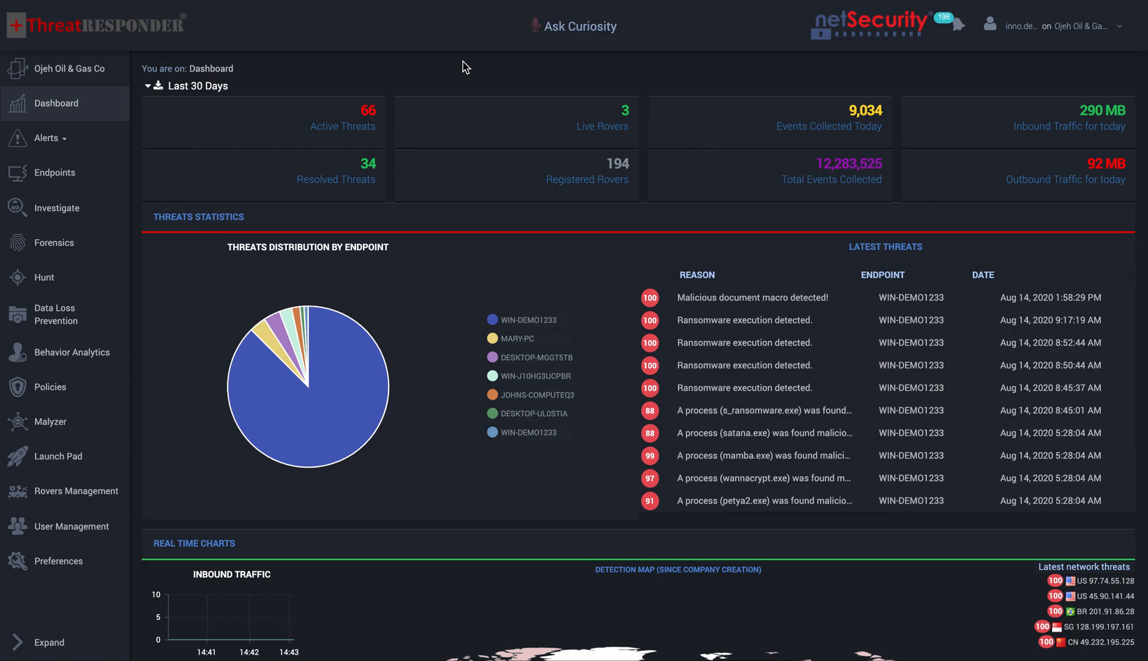
Open the Hunt page, allow microphone access and use Ask Curiosity to run the spoken query "connections to Russia".
left_click(44, 279)
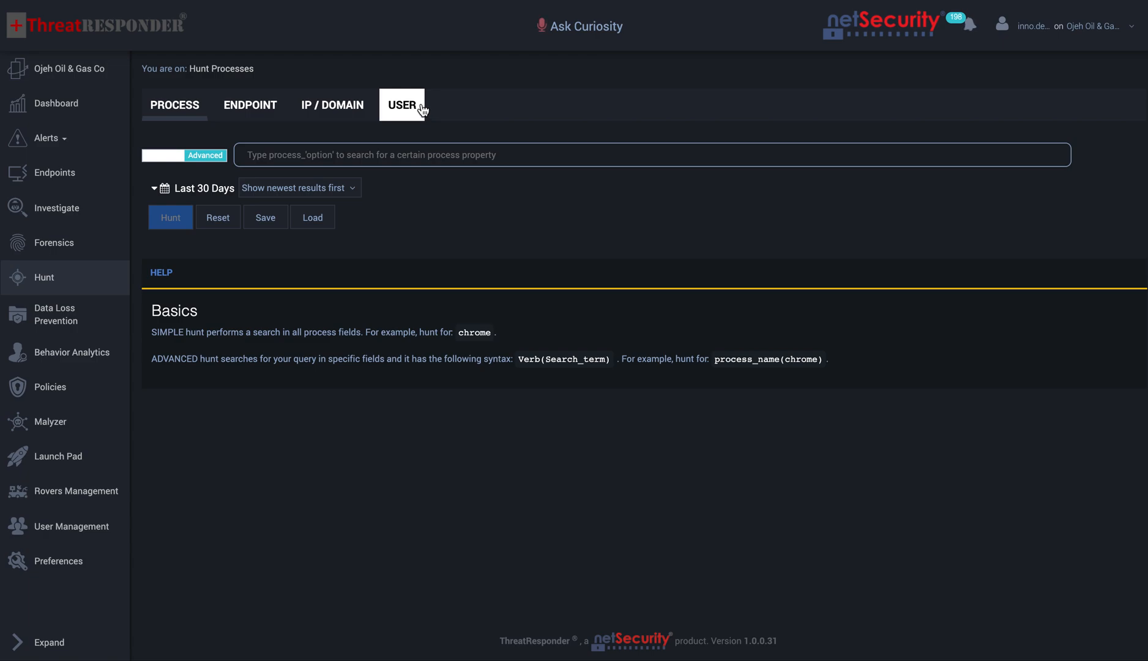
left_click(594, 24)
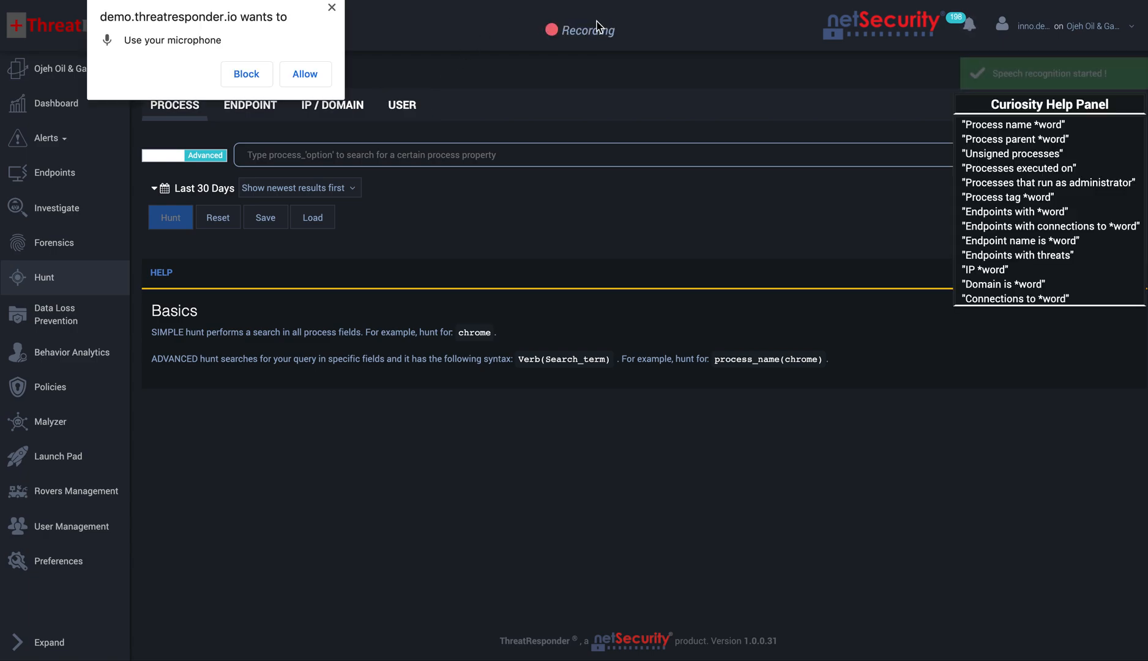
left_click(309, 71)
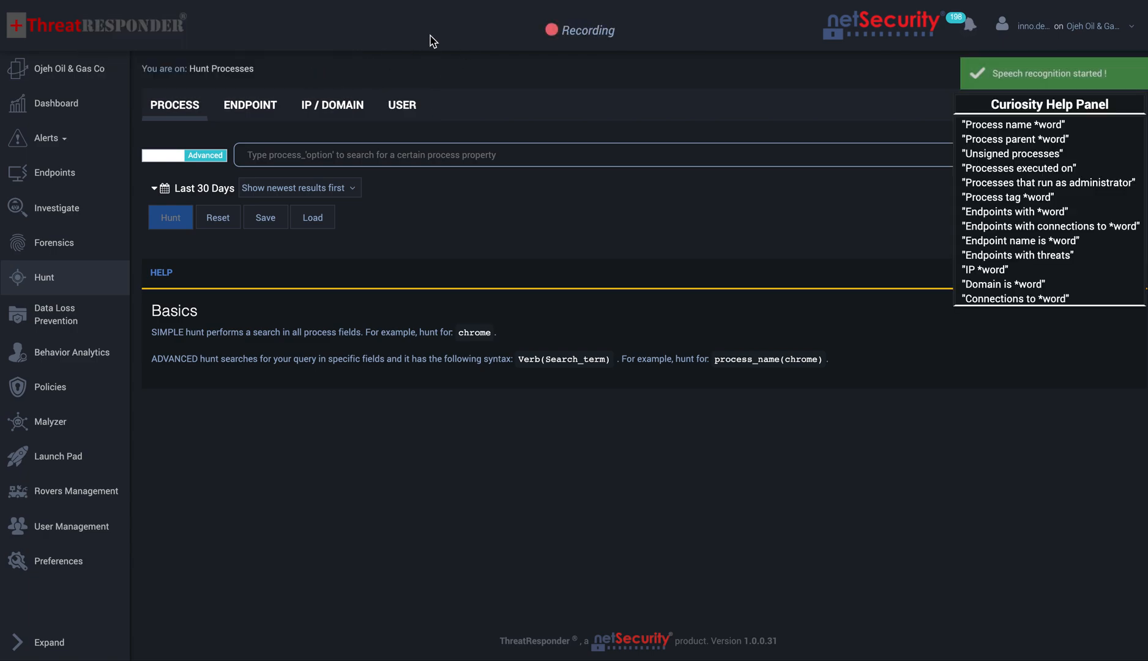
left_click(541, 38)
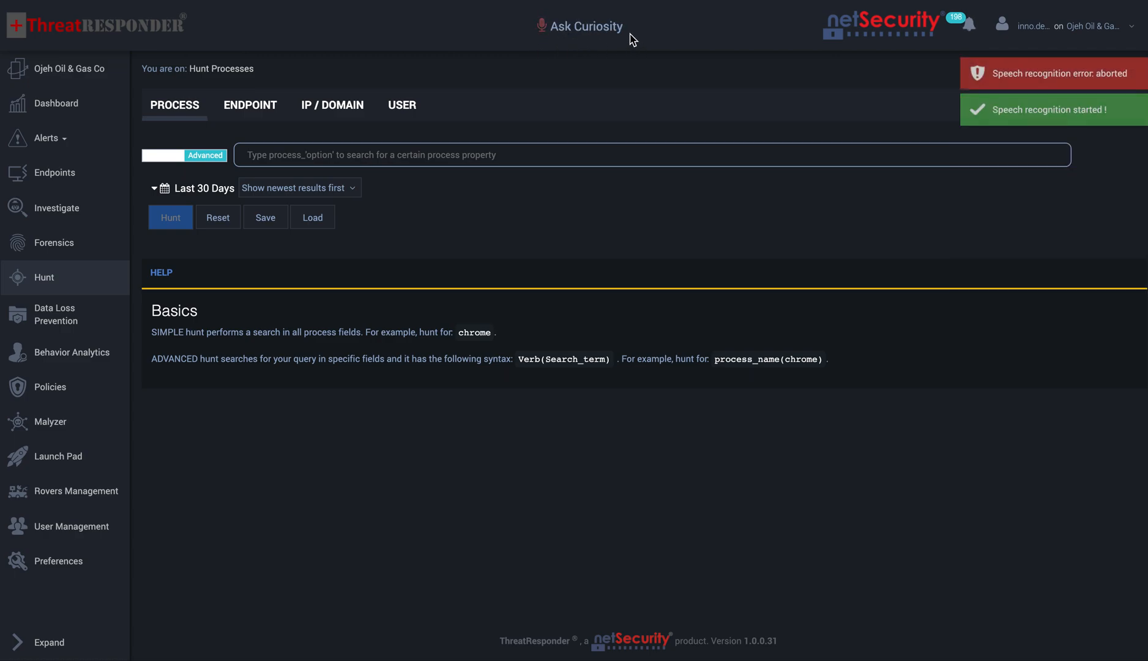
left_click(599, 34)
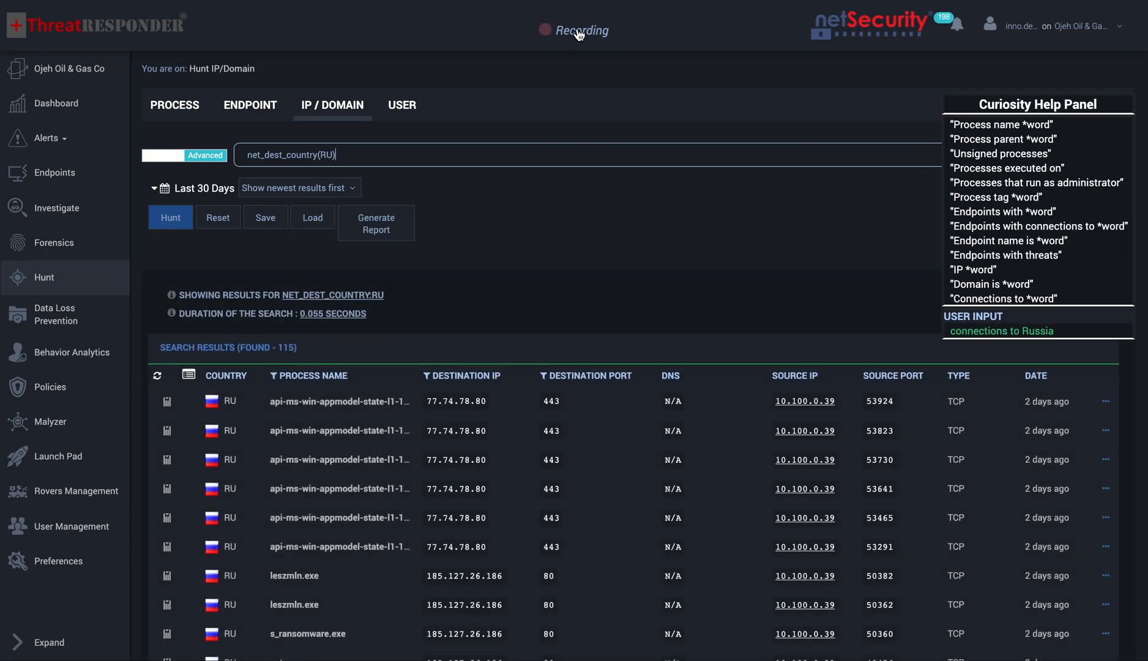
left_click(576, 35)
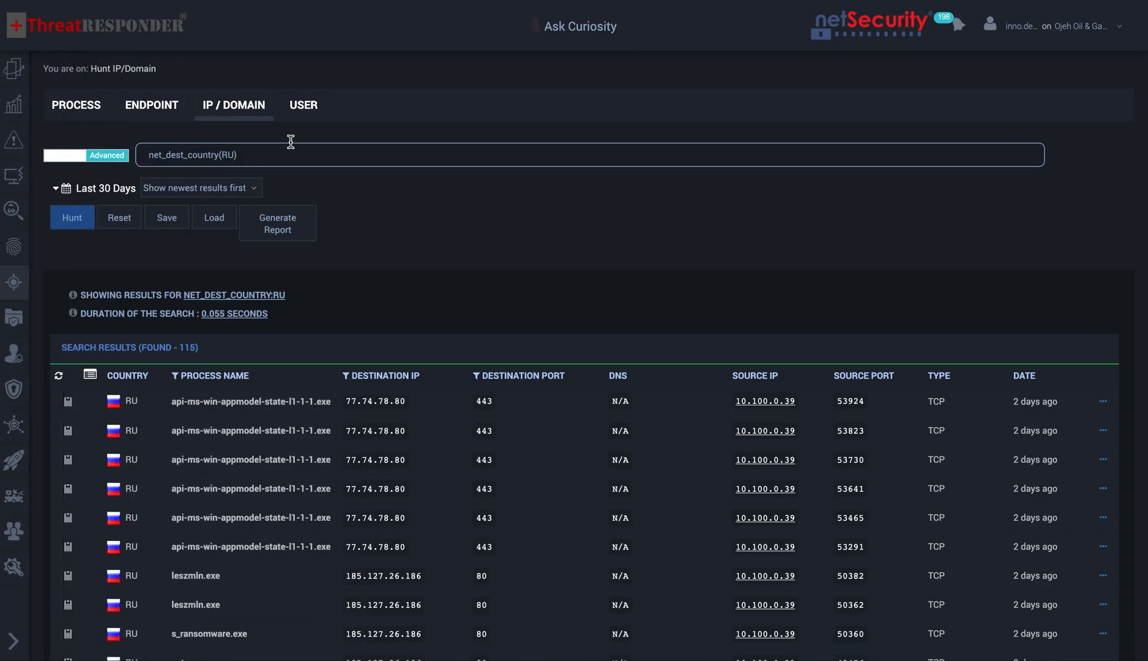
left_click(74, 160)
left_click(262, 148)
left_click_drag(264, 149, 153, 149)
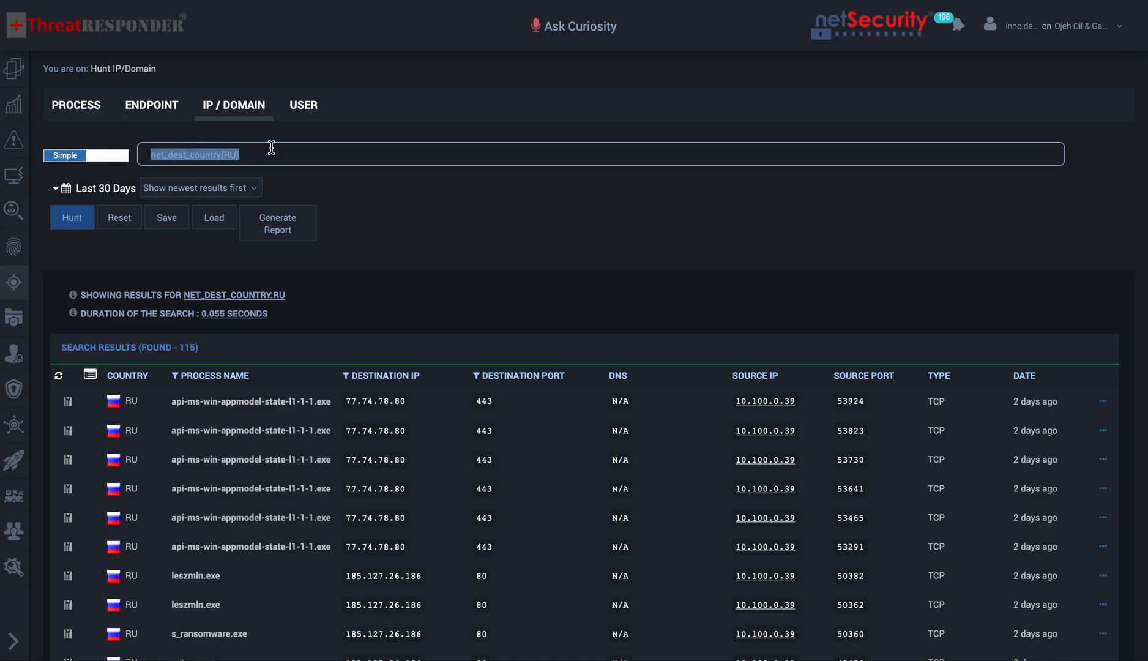
Run a simple process hunt for the MD5 hash 3f6bfaa577b7be13705f41cc5b6cb1eb.
left_click(76, 113)
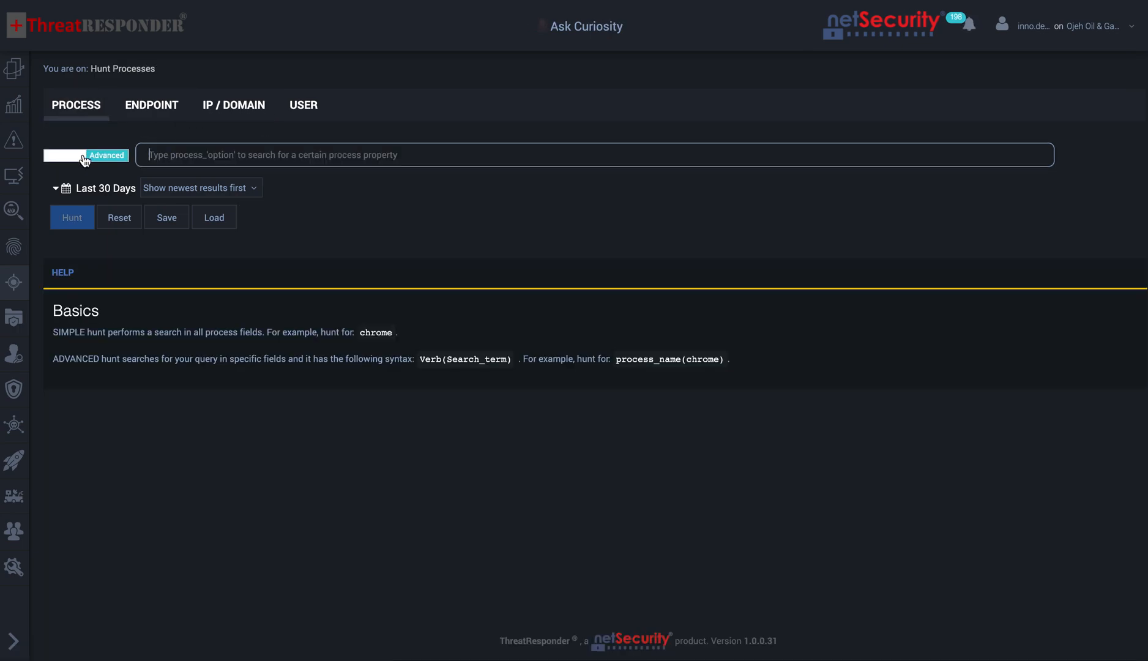
left_click(73, 155)
left_click(209, 154)
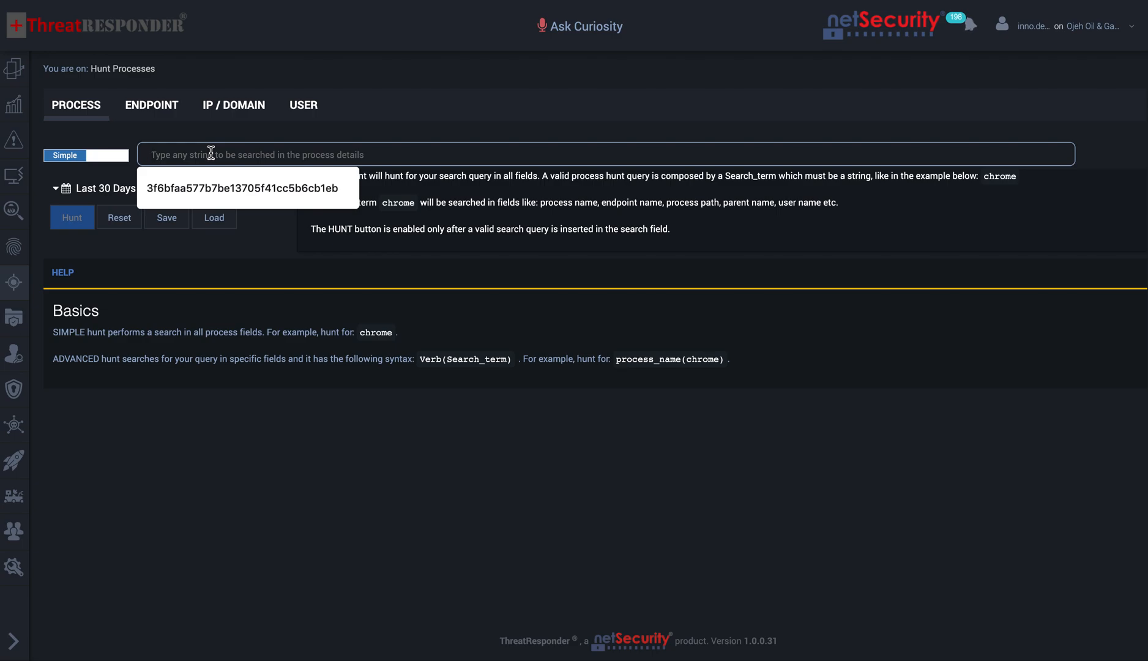
left_click(207, 189)
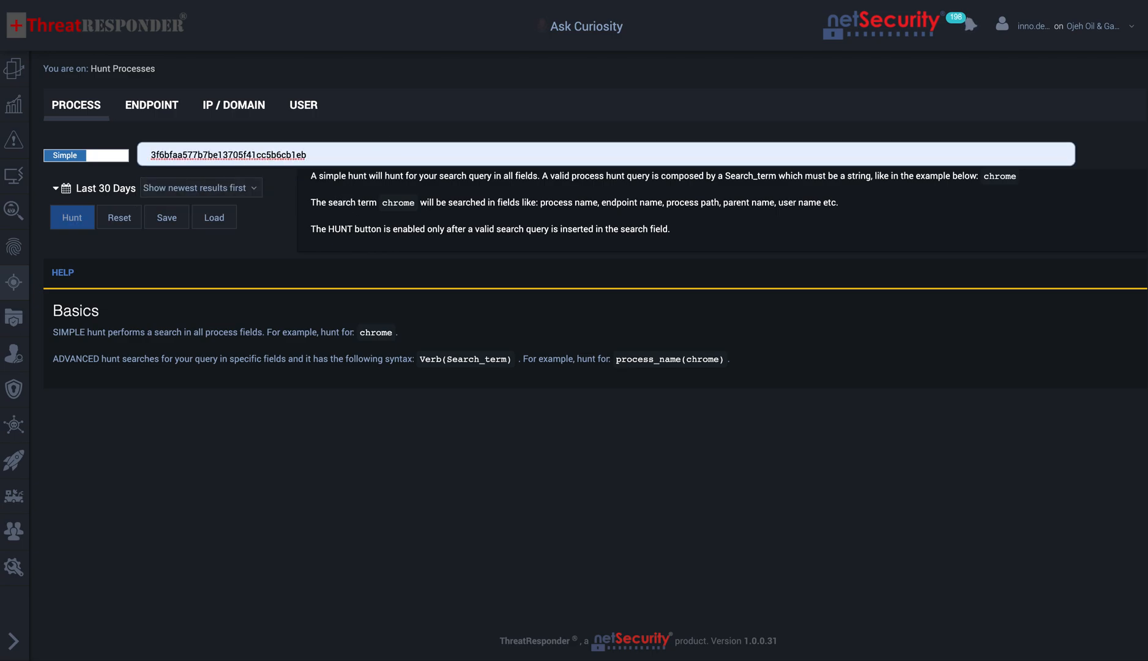
key("Return")
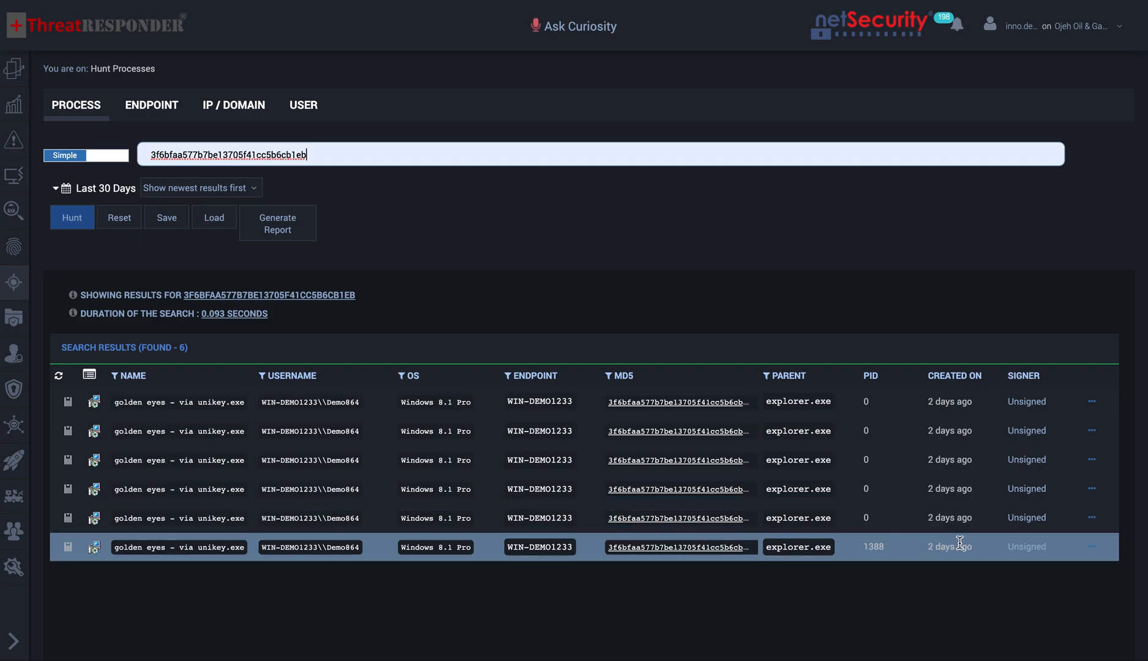
Open the story of the golden eyes process with PID 1388 and select that process in its process tree.
left_click(1093, 551)
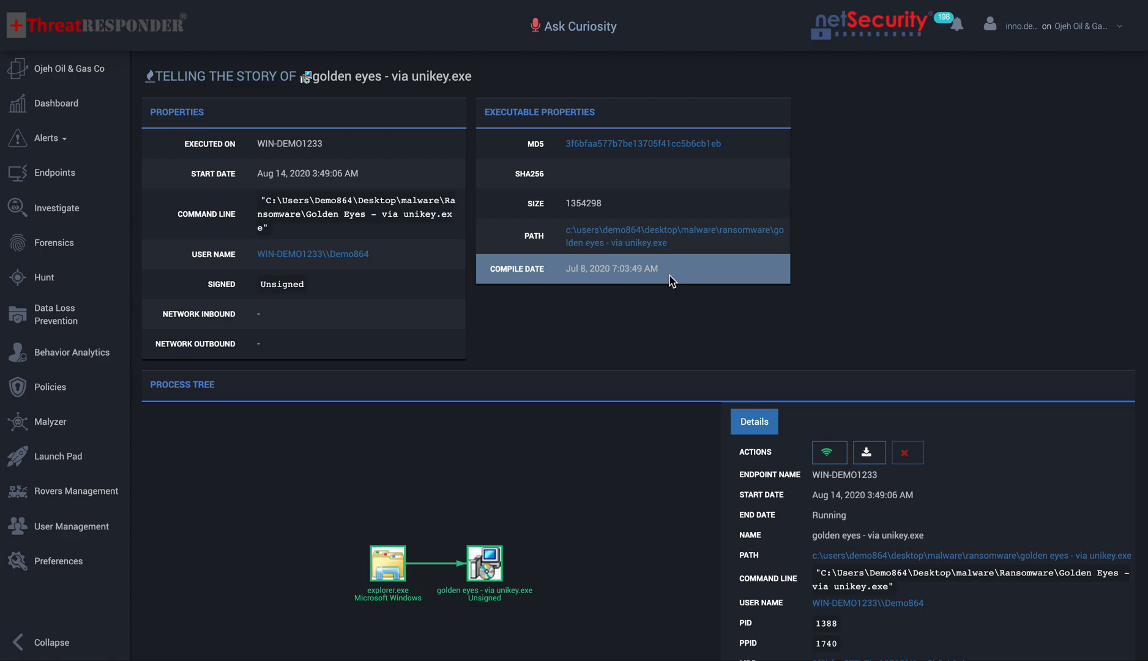
scroll(654, 325, "down", 3)
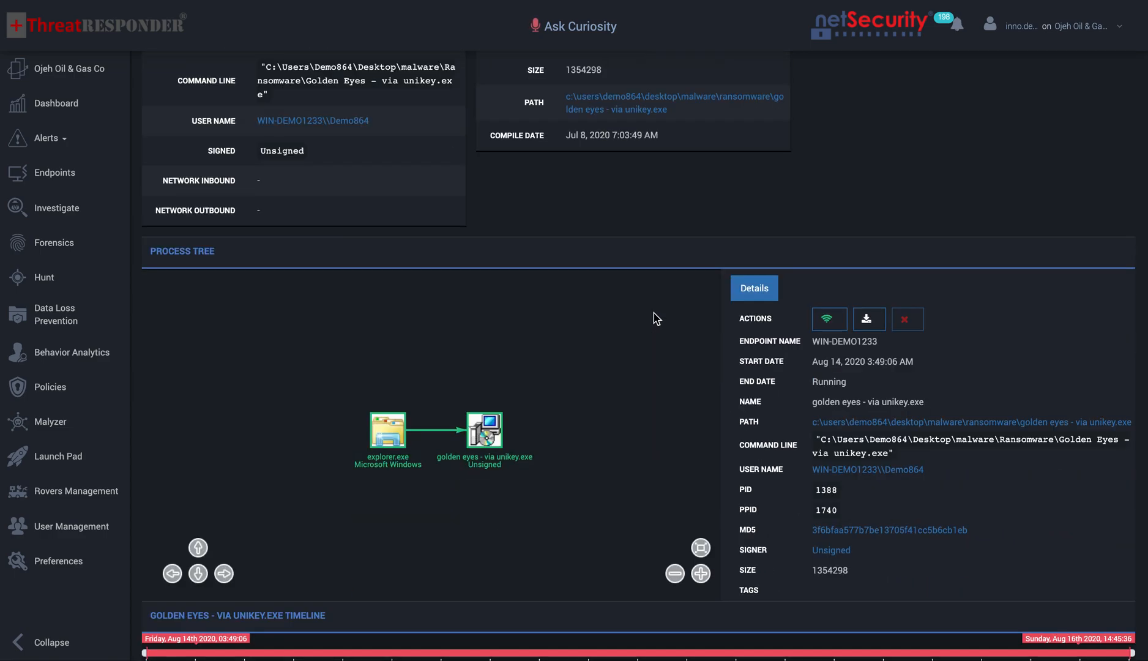
scroll(654, 316, "down", 4)
scroll(651, 315, "up", 2)
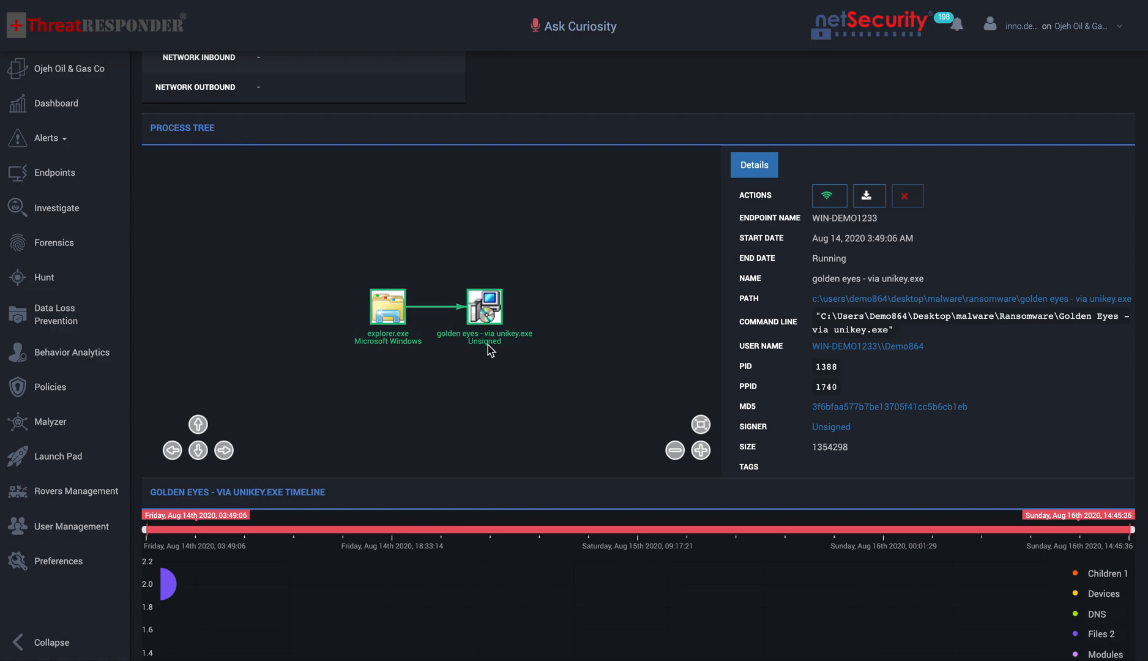
left_click(488, 318)
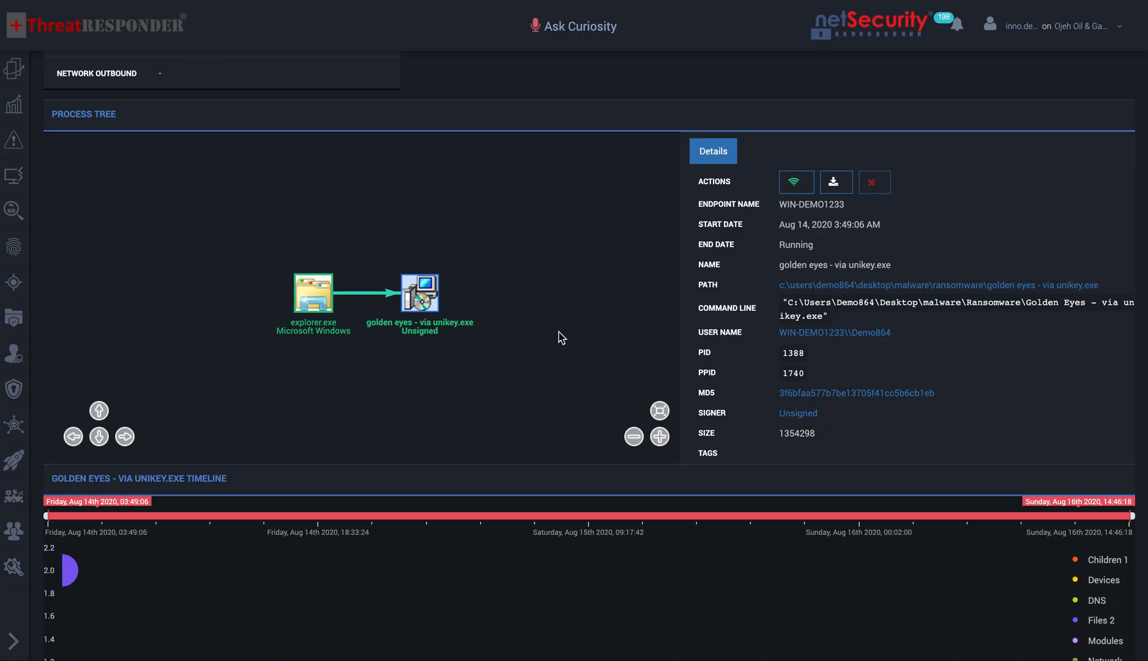
Expand explorer.exe's child processes in the process tree, load its details and timeline, and collapse the children again.
left_click(313, 304)
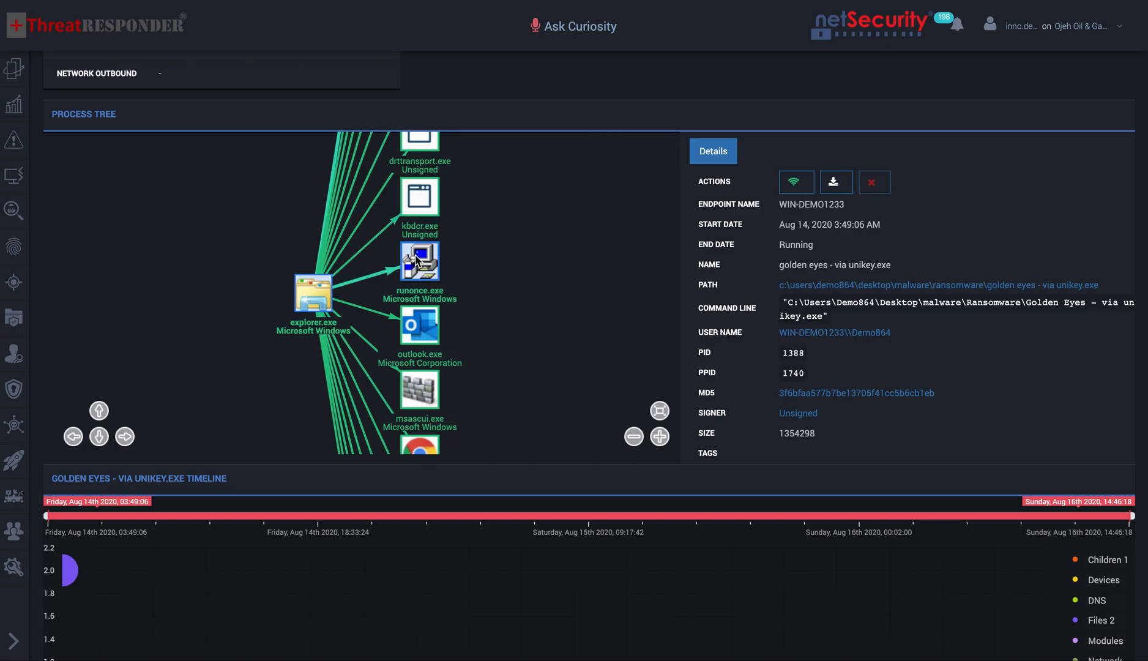
mouse_move(320, 303)
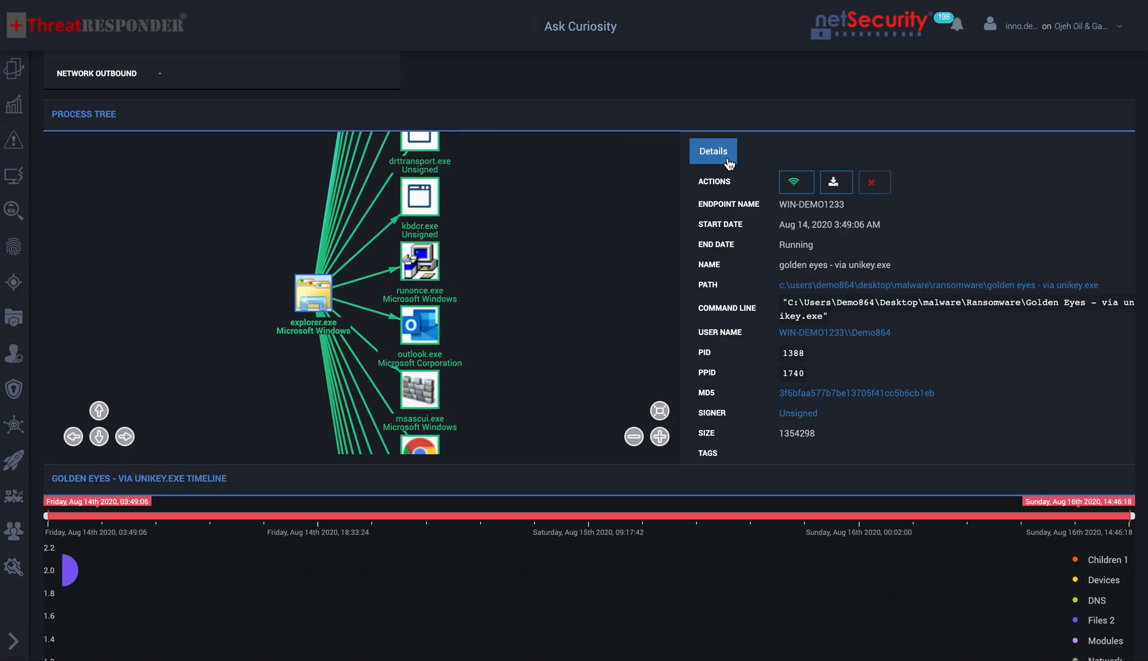
left_click(315, 297)
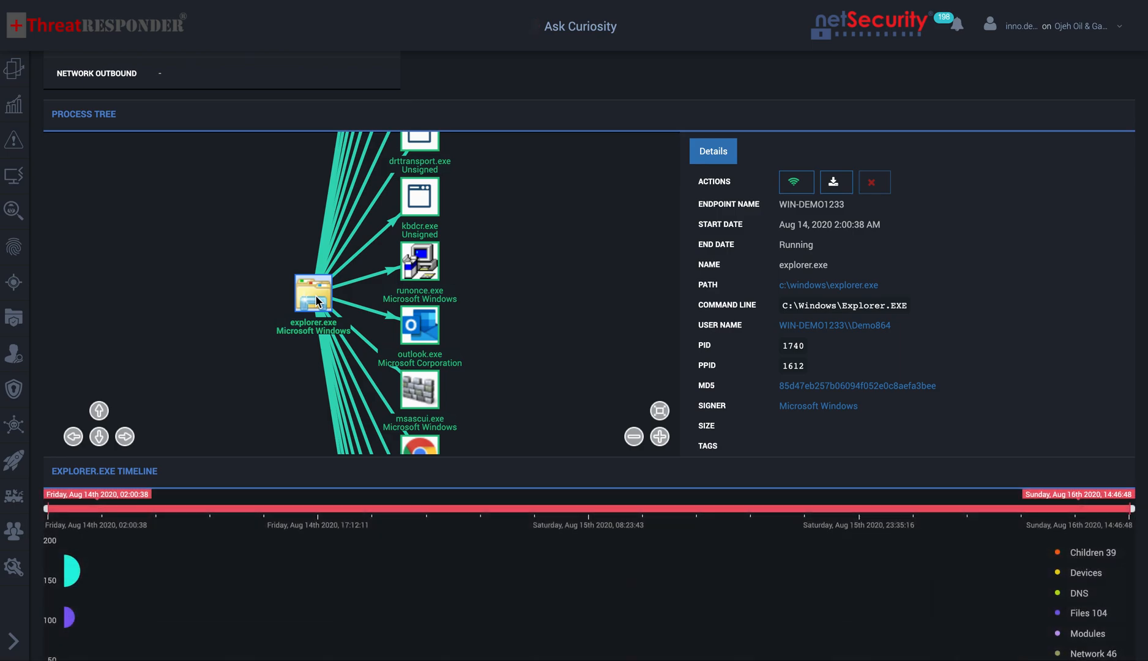
left_click(315, 297)
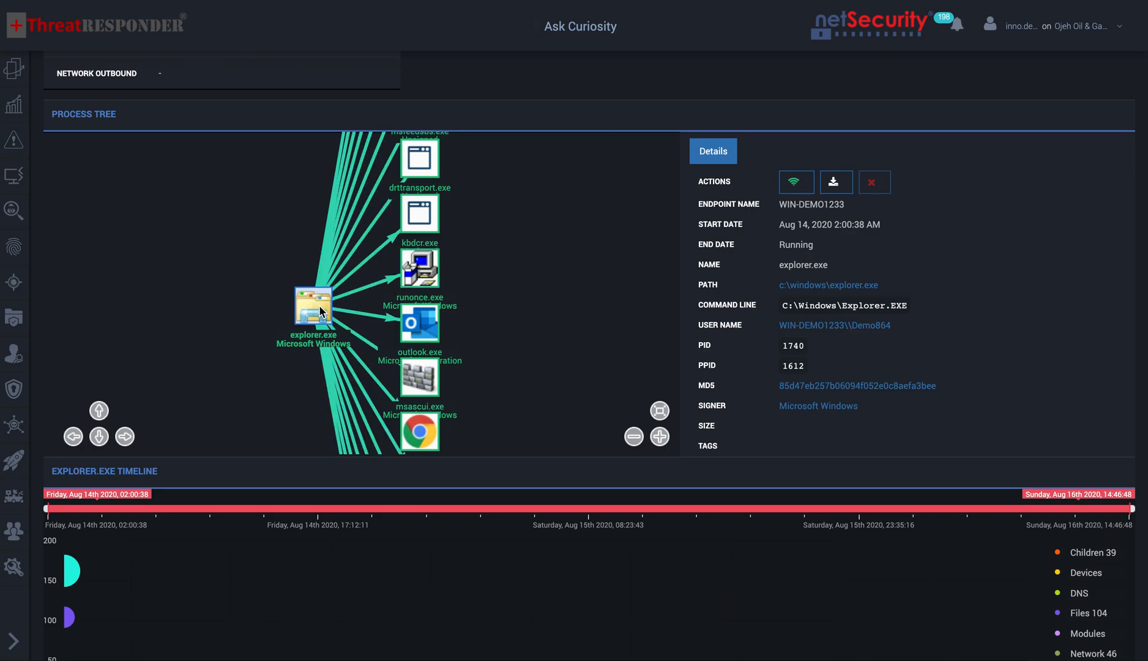
scroll(528, 315, "down", 1)
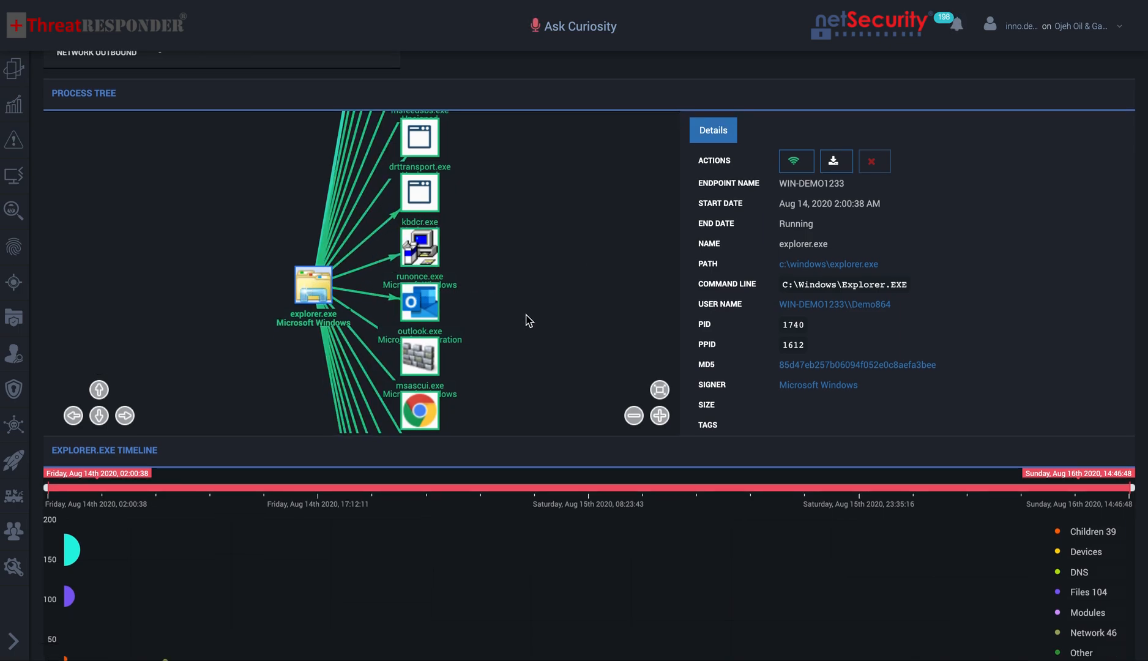
scroll(531, 315, "up", 3)
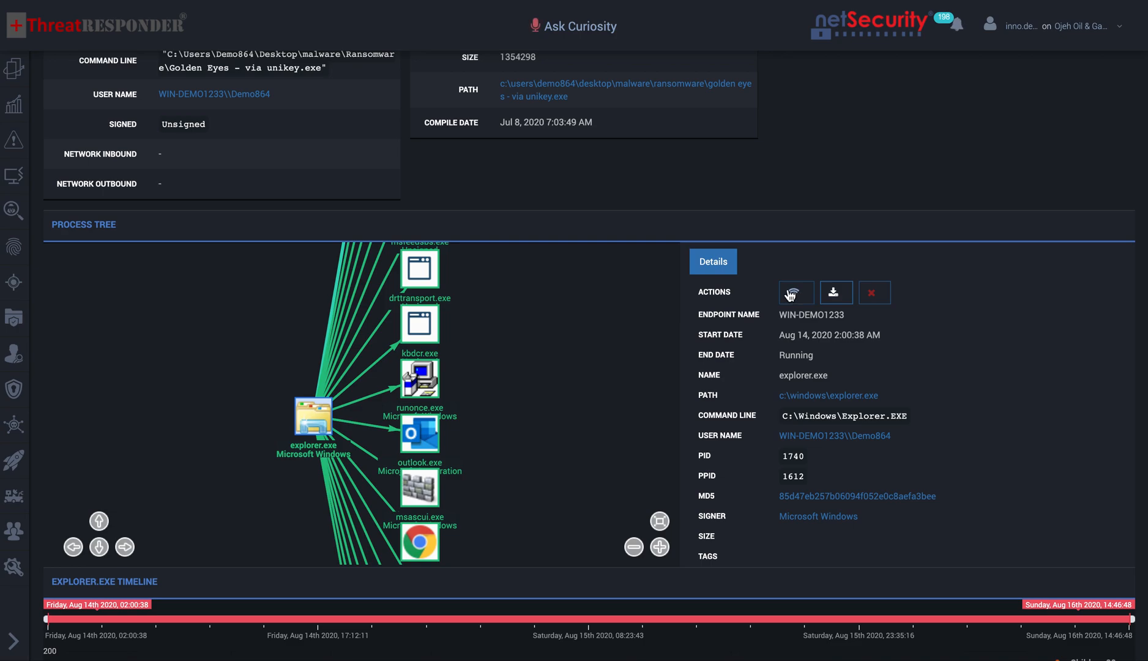
left_click(317, 423)
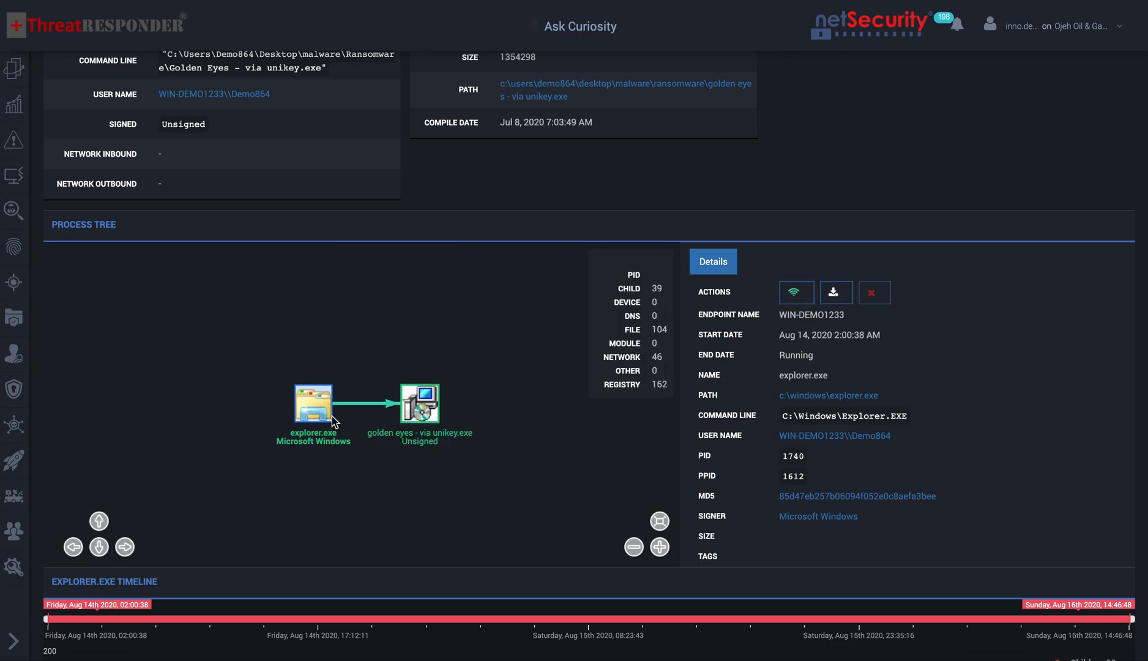
Narrow the explorer.exe timeline so that its range ends on Saturday, Aug 15th 2020, at 06:43:46.
scroll(528, 387, "down", 5)
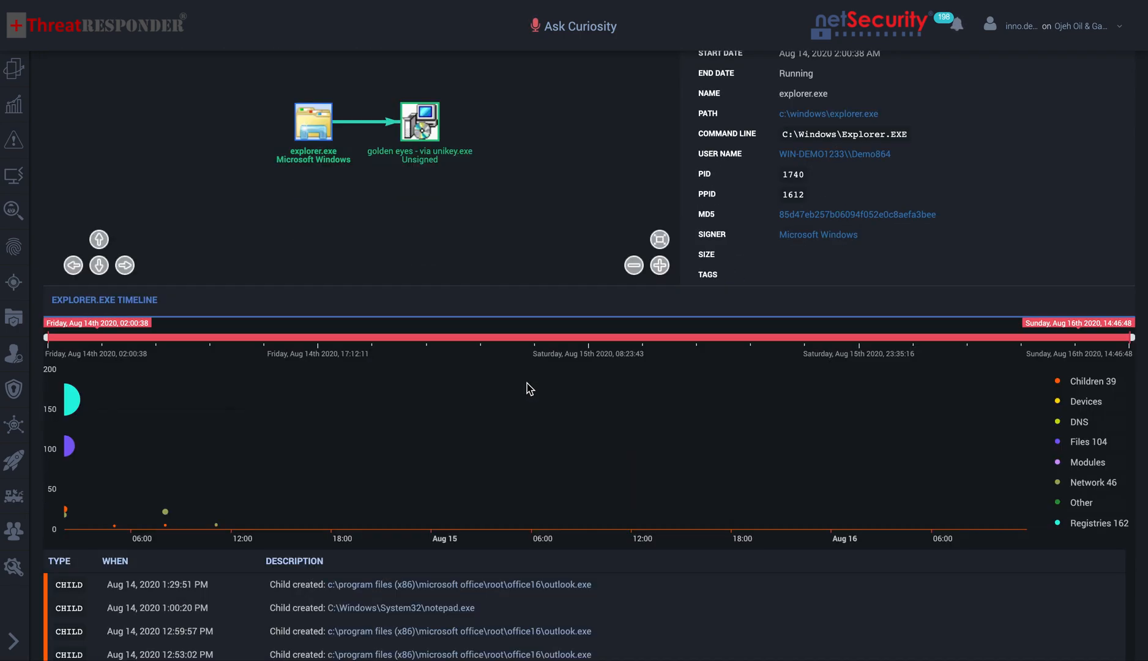
scroll(526, 386, "down", 1)
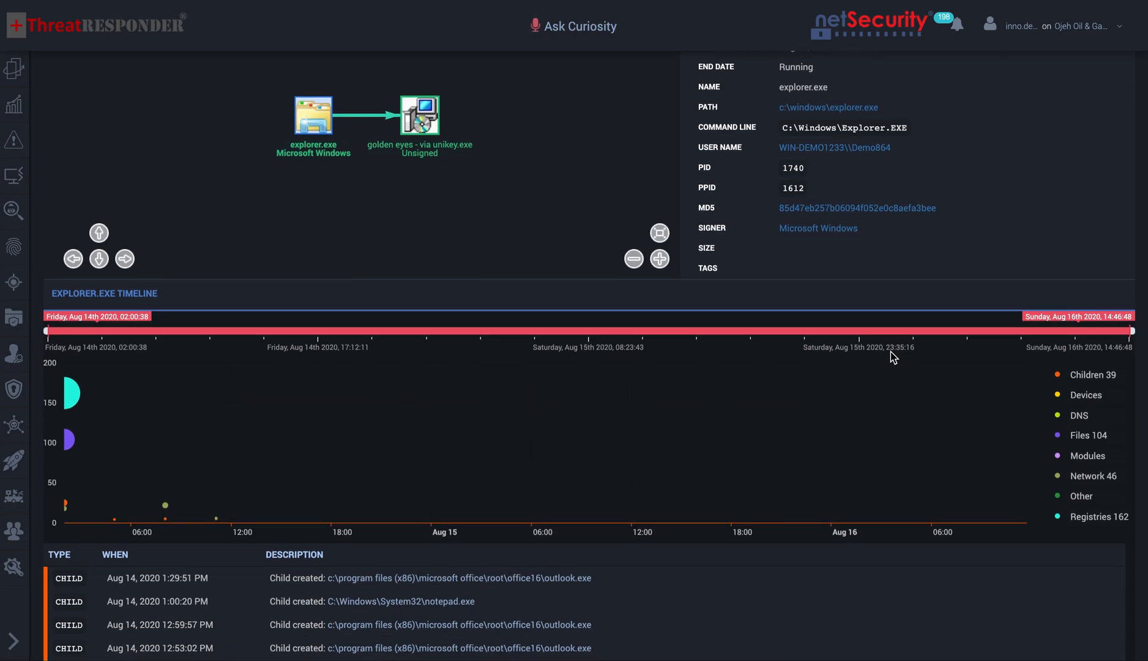
left_click_drag(1132, 332, 998, 337)
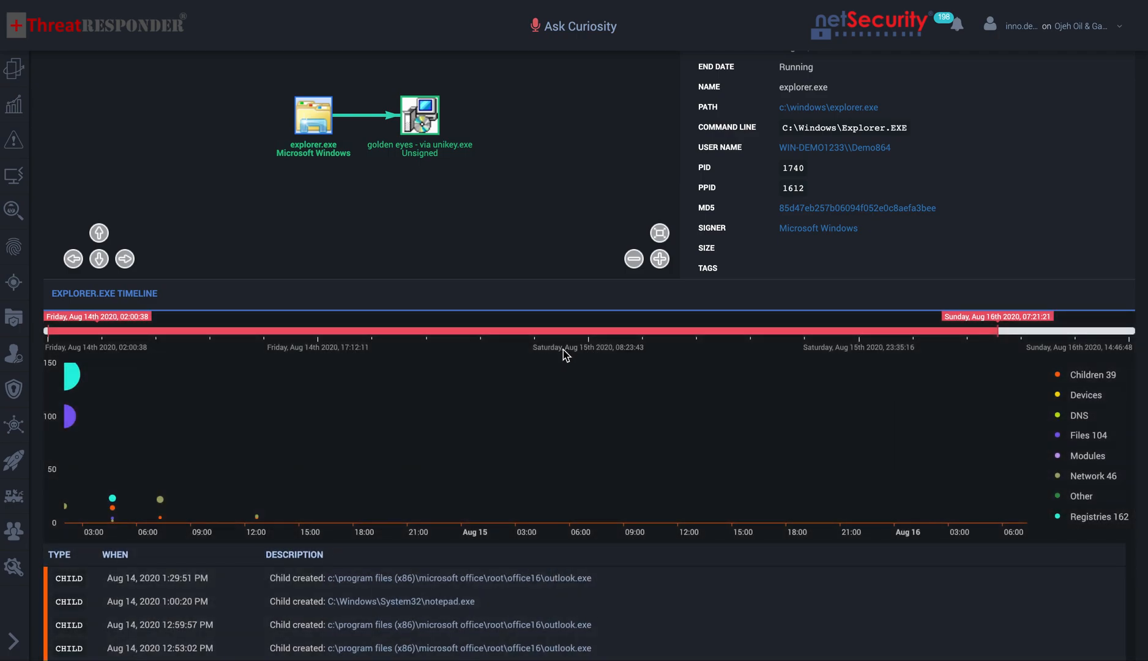
left_click_drag(998, 333, 566, 337)
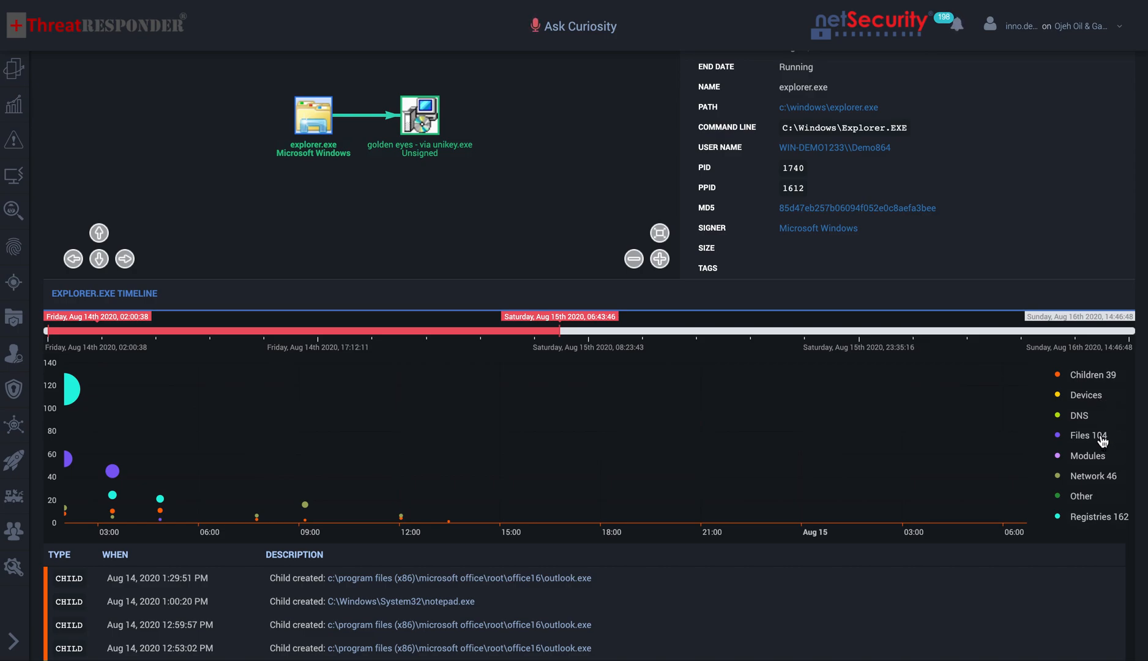
Hide the Registries, Files and Children event series from the explorer.exe timeline chart.
mouse_move(314, 134)
left_click(1100, 517)
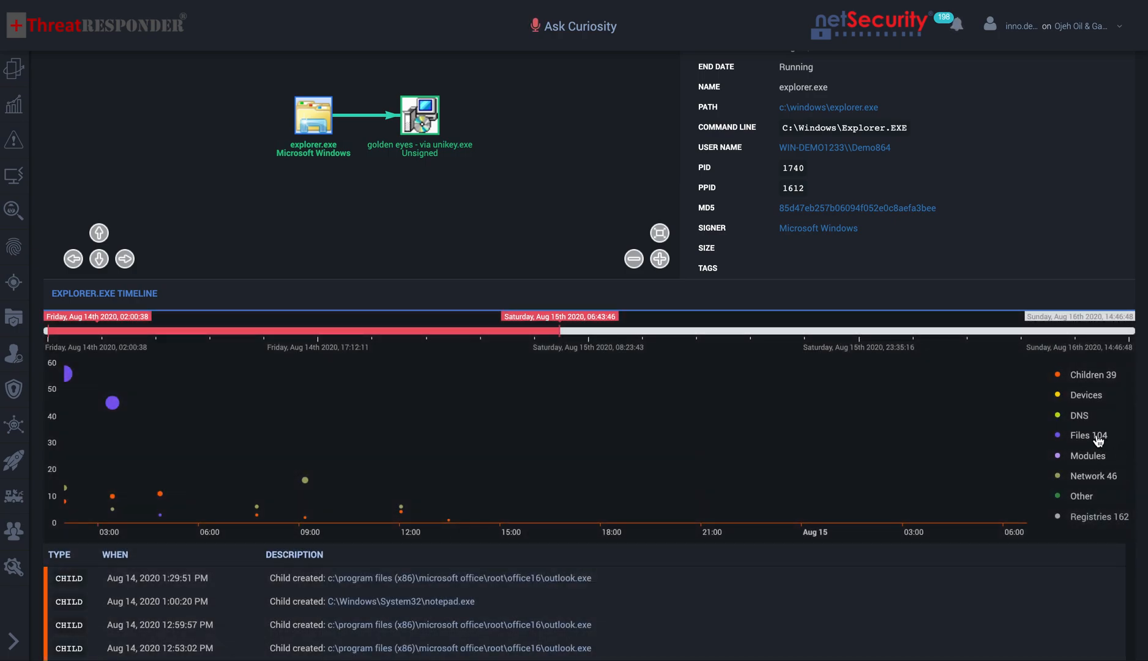
left_click(1105, 438)
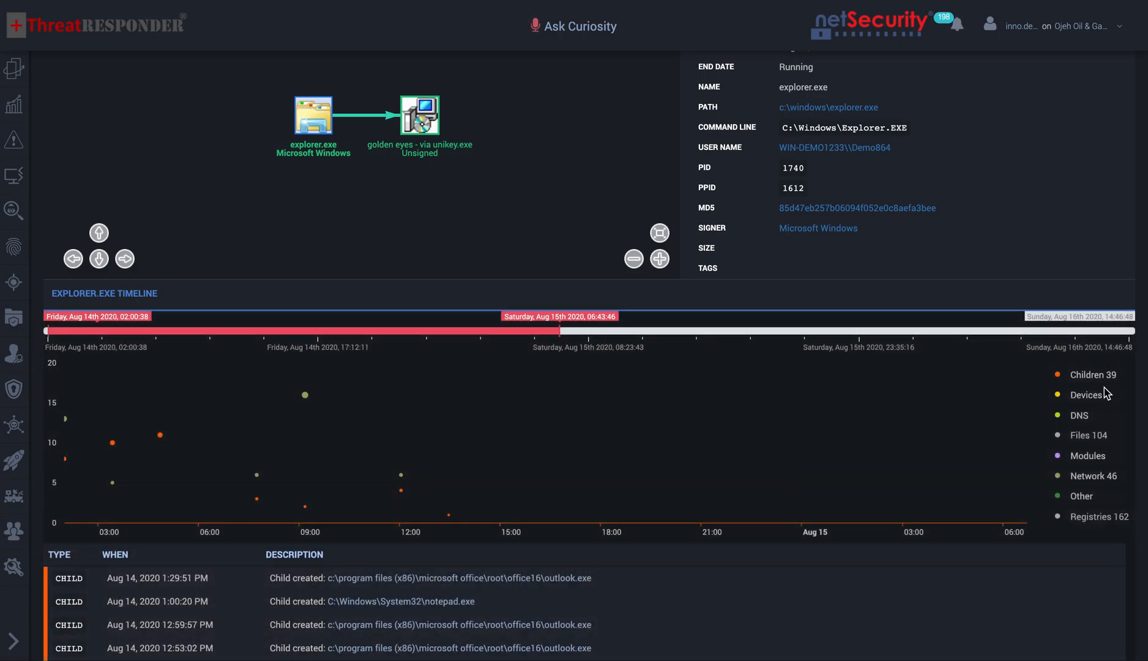
left_click(1102, 376)
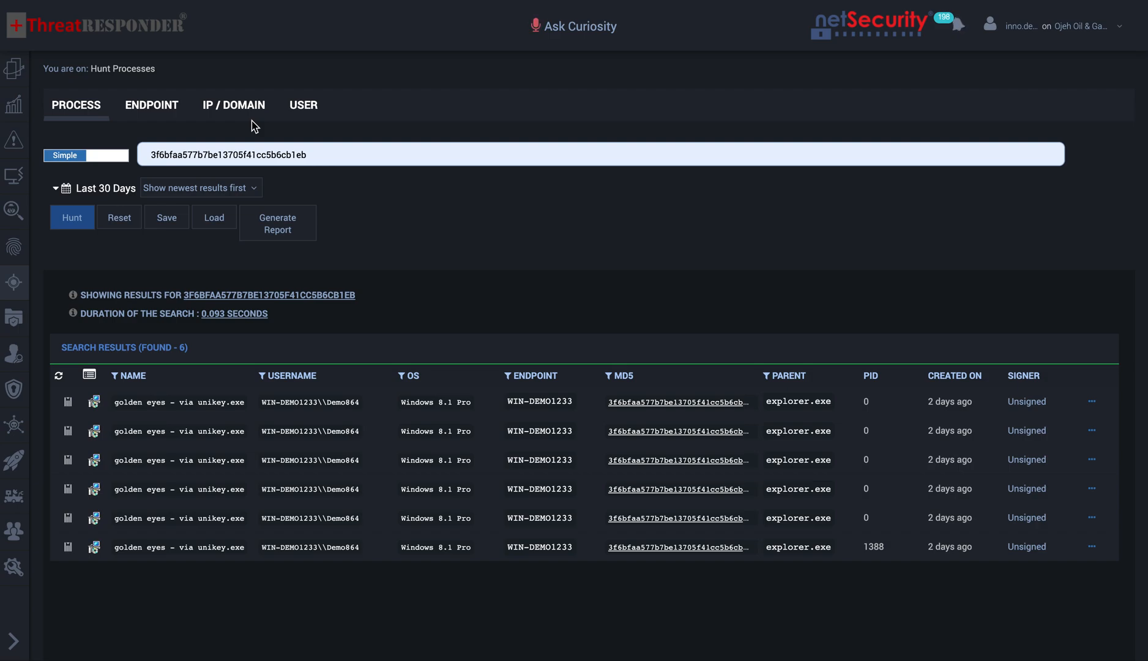
Run an advanced IP/domain hunt with the query net_dest_country(US).
left_click(272, 121)
left_click(334, 158)
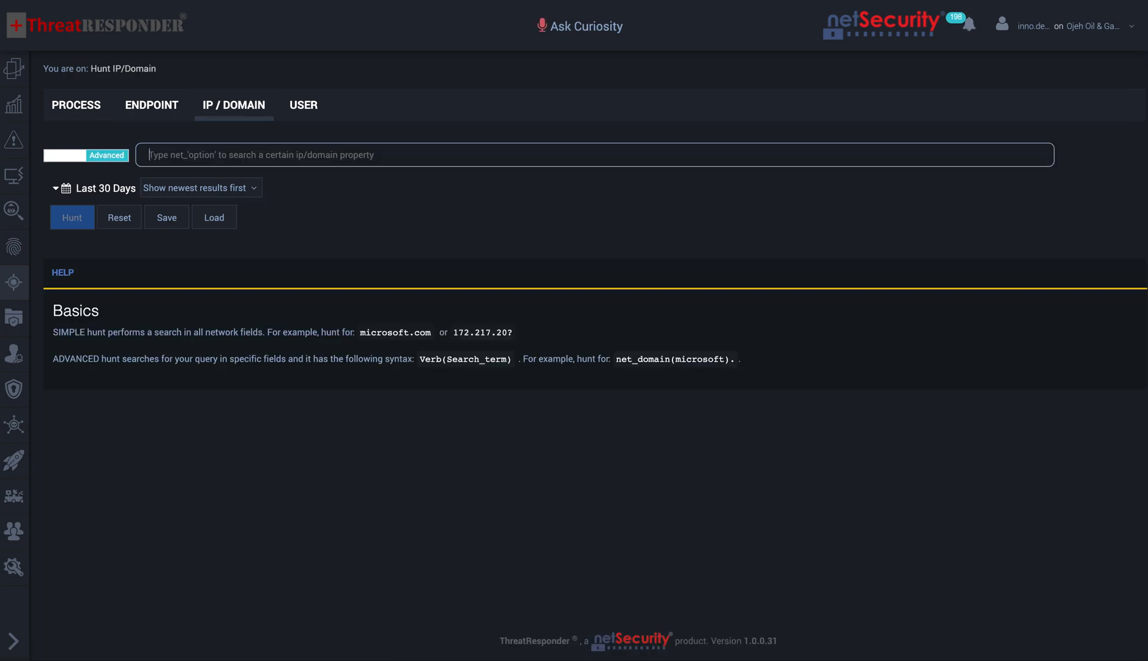
type("coun")
left_click(210, 172)
type("US)")
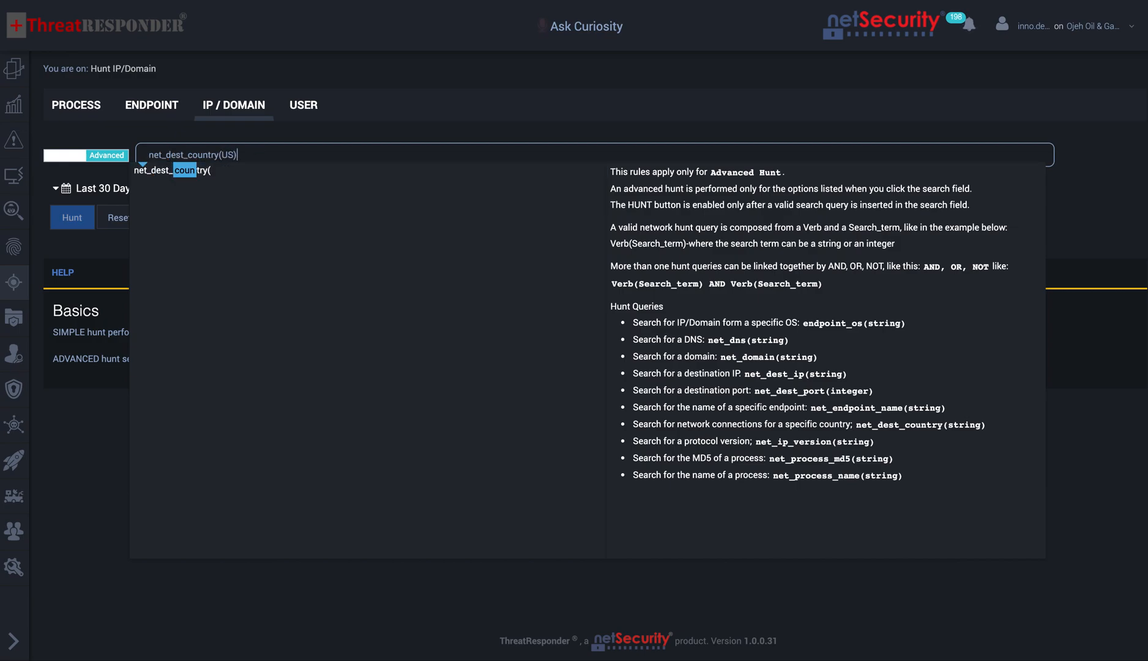
key("Return")
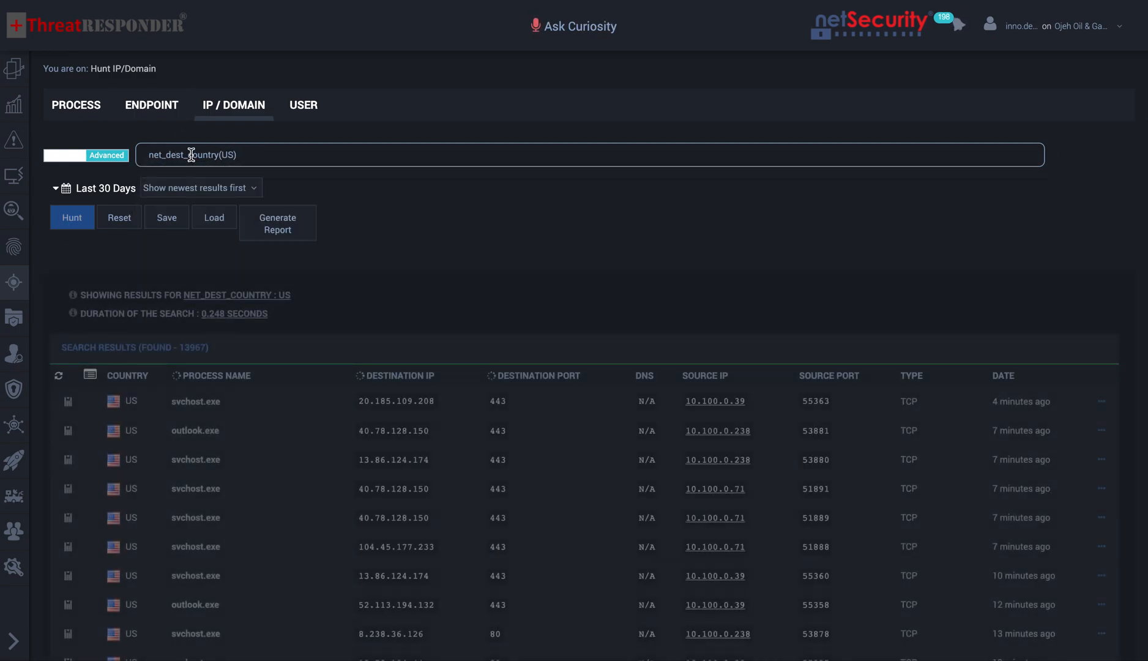
Negate the country query to NOT net_dest_country(US) and rerun the hunt.
left_click(151, 155)
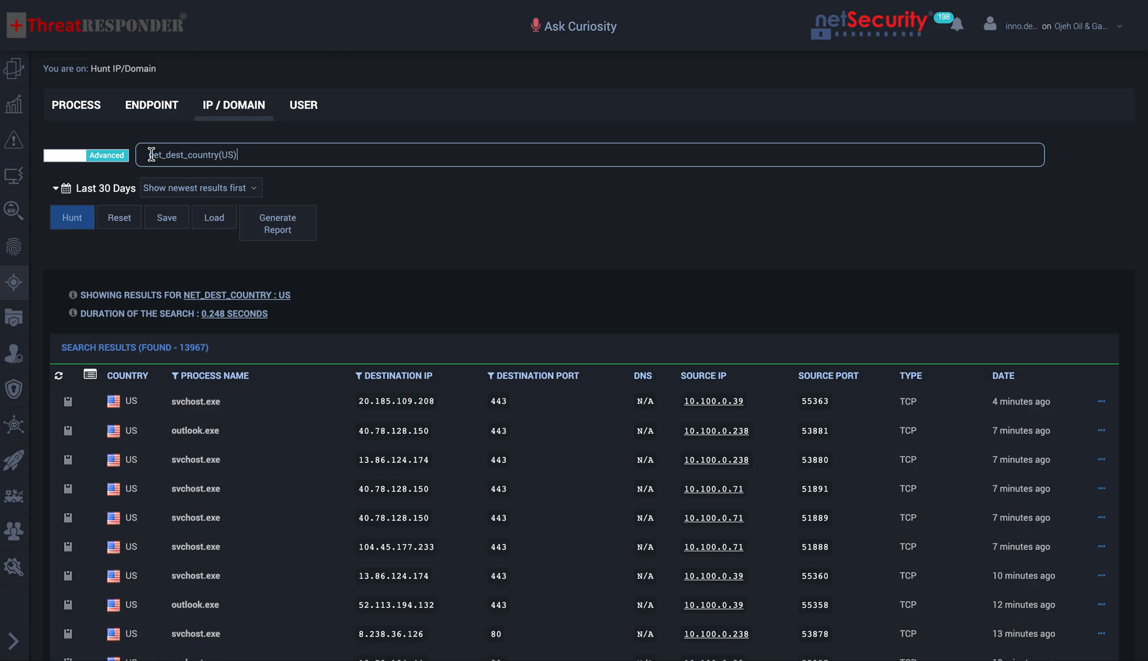
type("NOT")
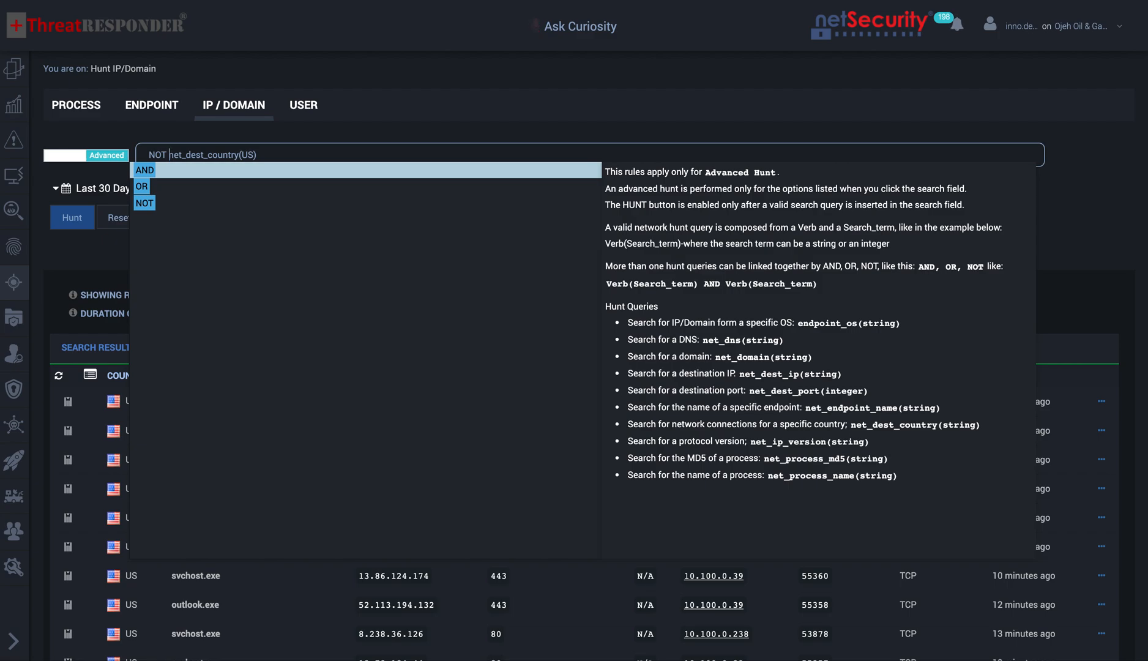
key("Return")
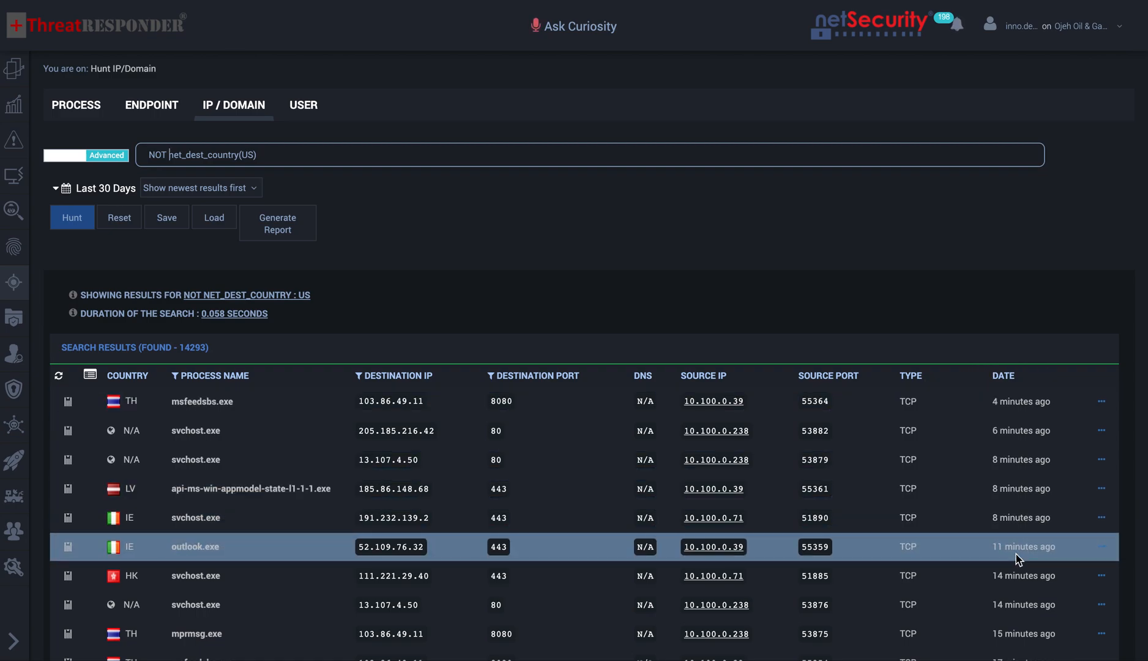
Inspect the details and process tree of the newest msfeedsbs.exe connection to Thailand, and collapse its entry.
left_click(68, 404)
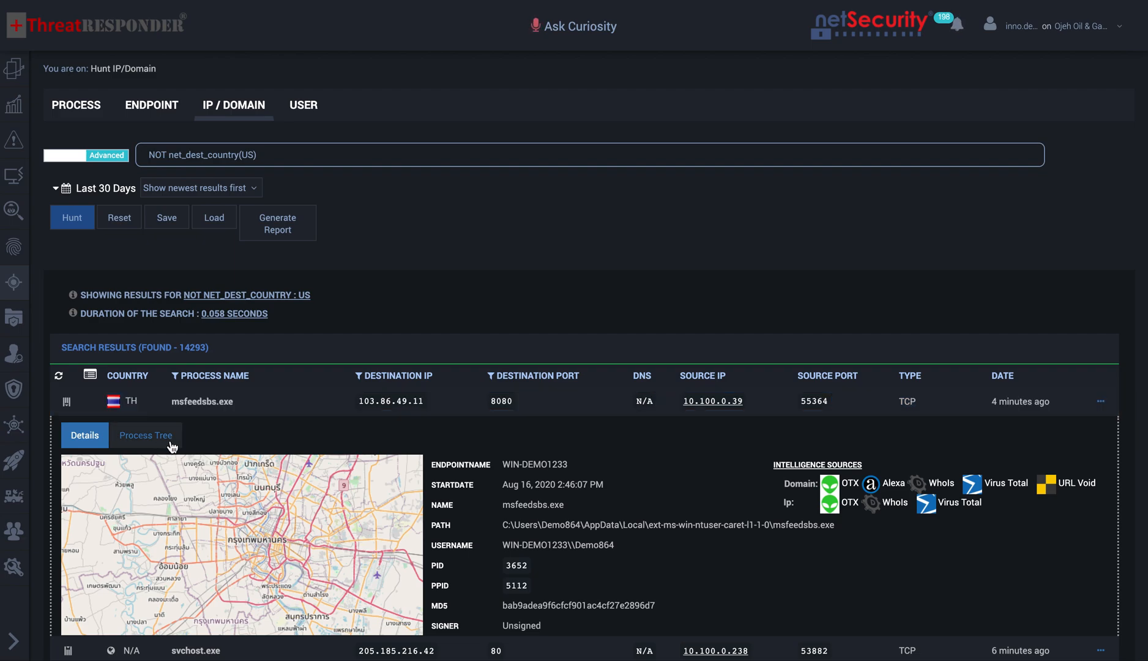
scroll(104, 422, "down", 3)
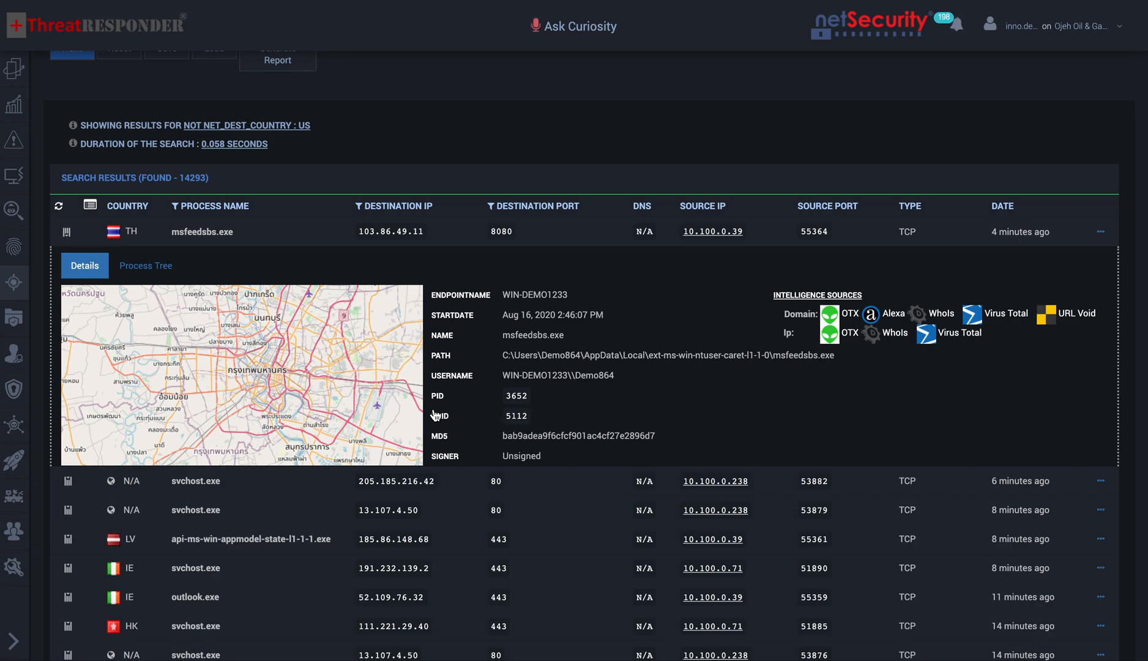
left_click(156, 270)
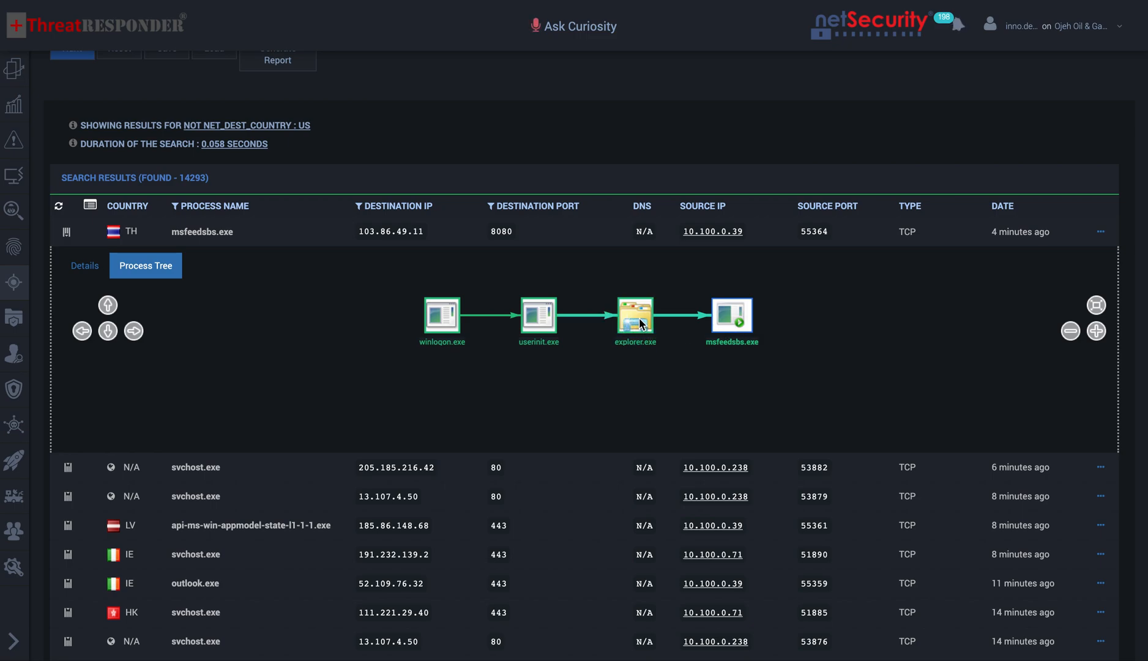
left_click(68, 244)
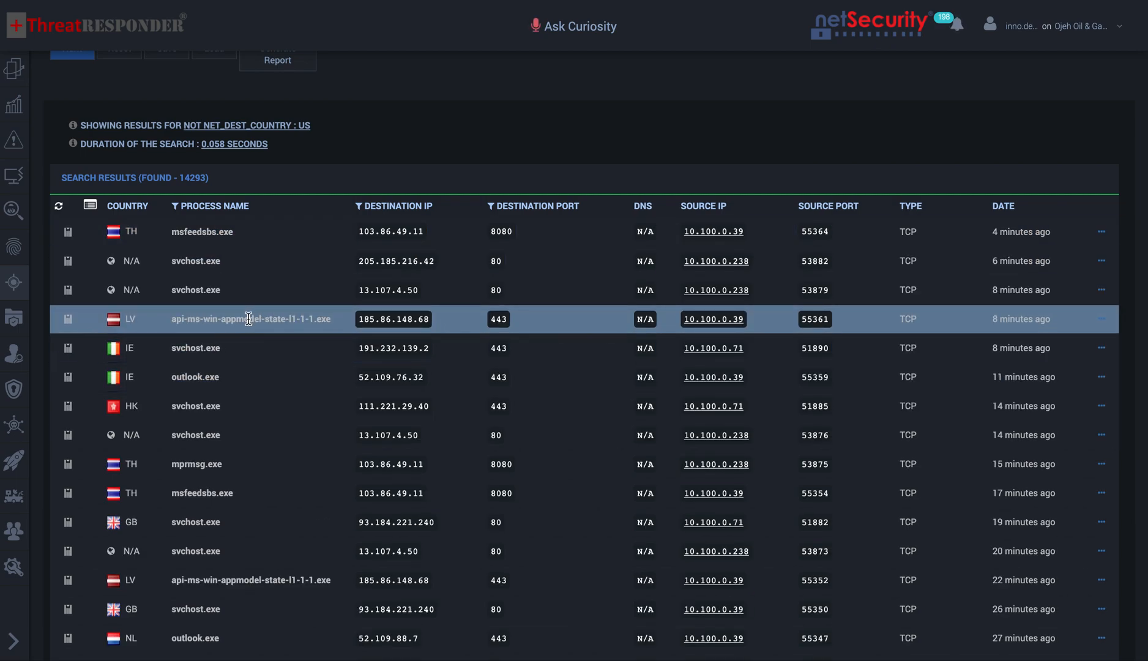
Extend the hunt query to NOT net_dest_country(US) AND net_process_signer(unsigned) and run it.
scroll(295, 328, "up", 3)
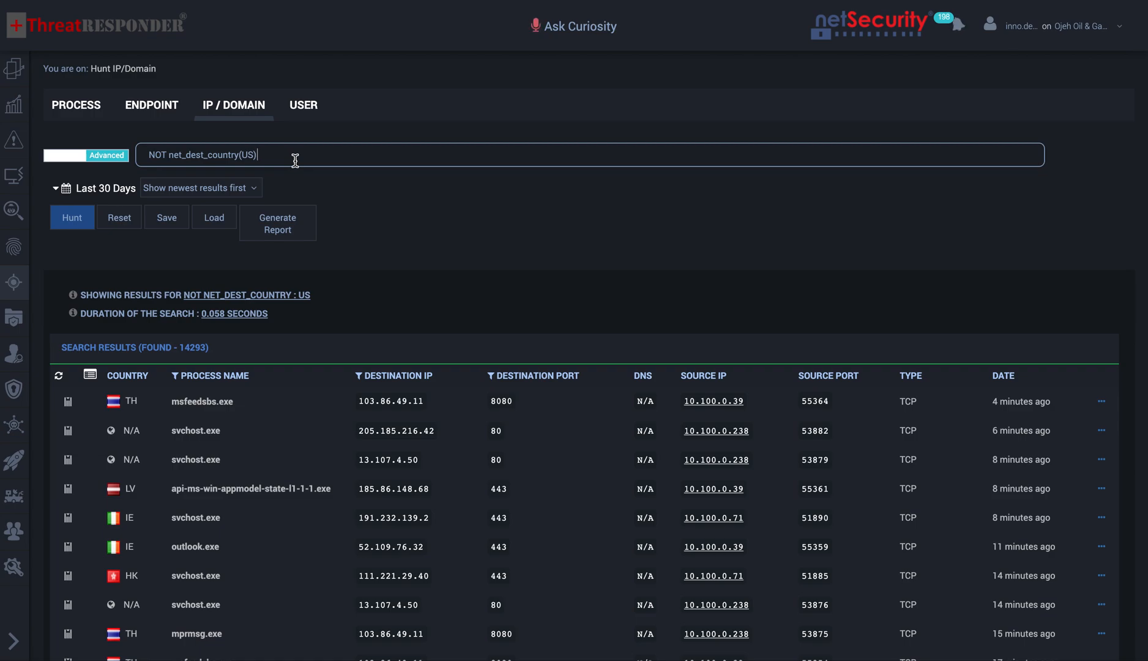
left_click(295, 160)
type("AND")
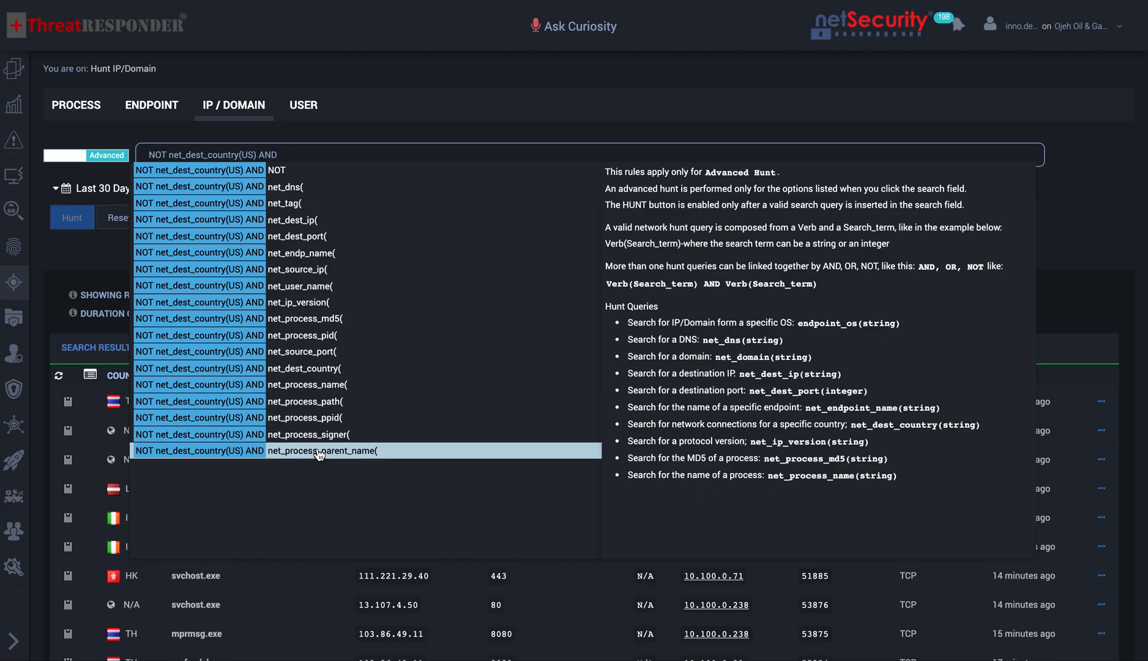
left_click(332, 435)
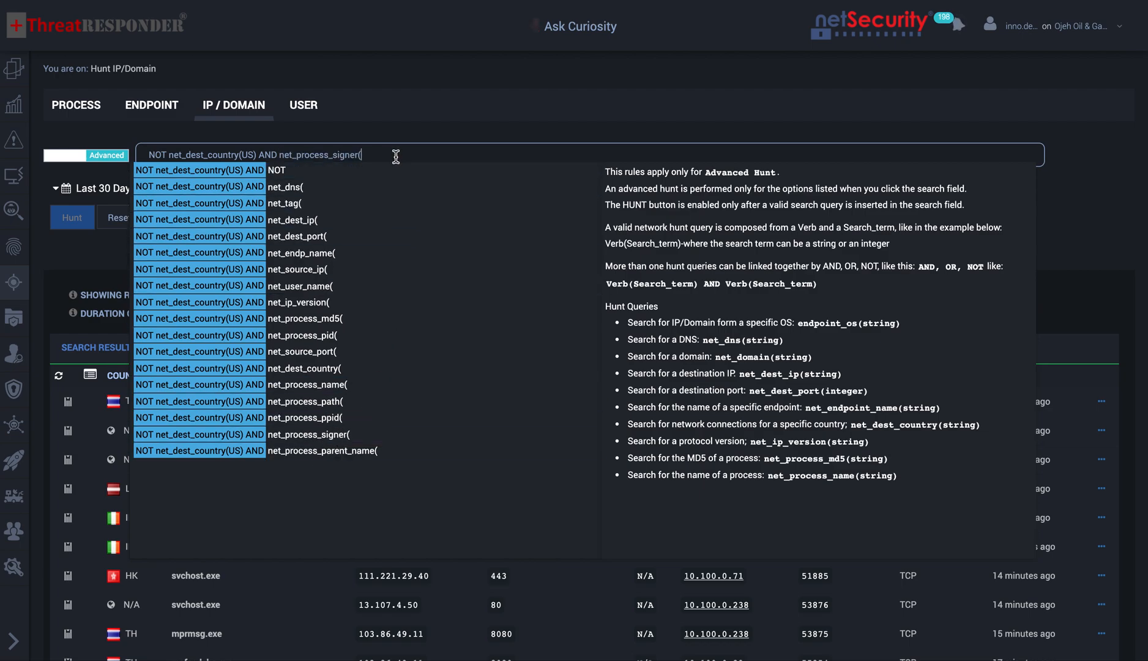
type("unsigned)")
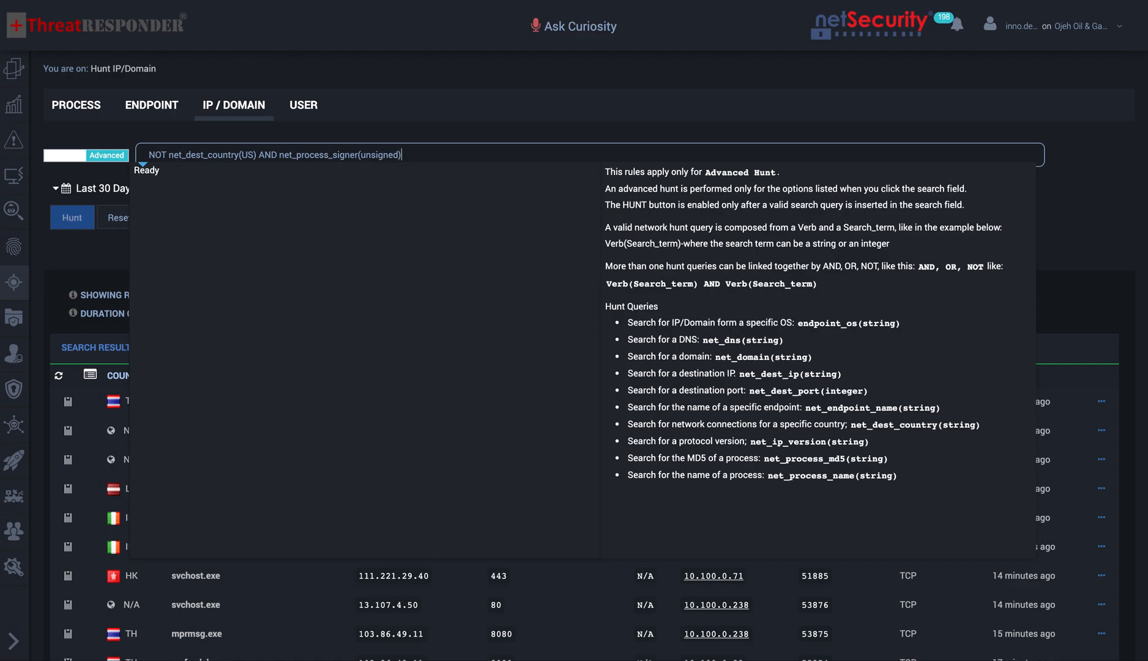
key("Return")
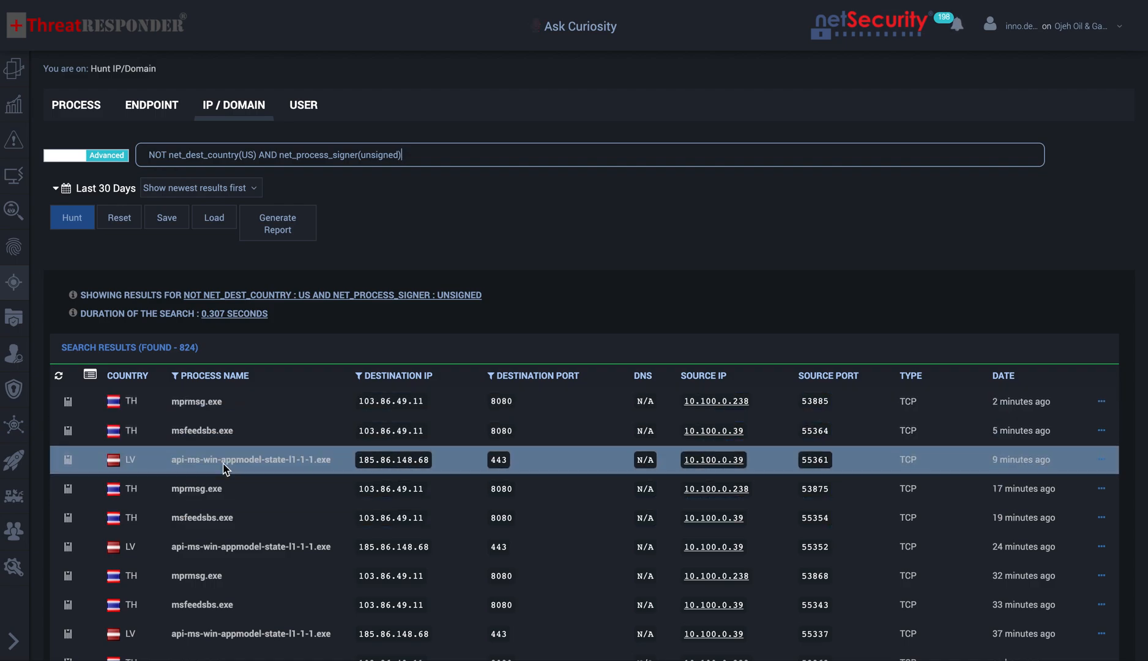
Examine the details of the newest api-ms-win-appmodel-state-l1-1-1.exe connection to Latvia, and open the Dashboard.
left_click(68, 463)
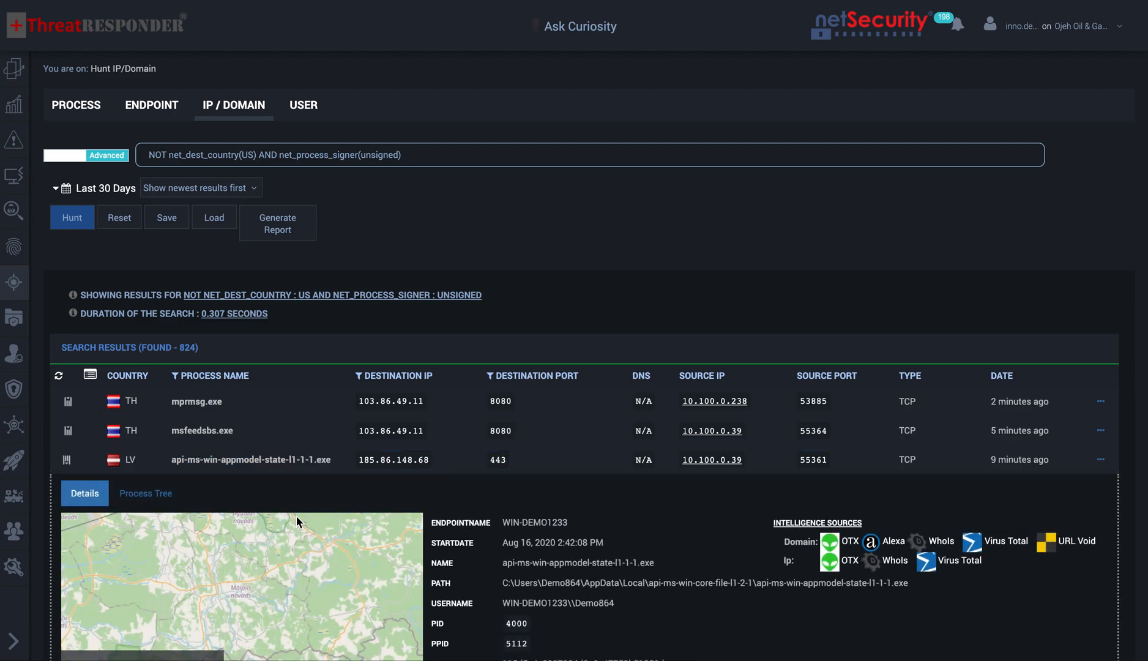
scroll(422, 509, "down", 2)
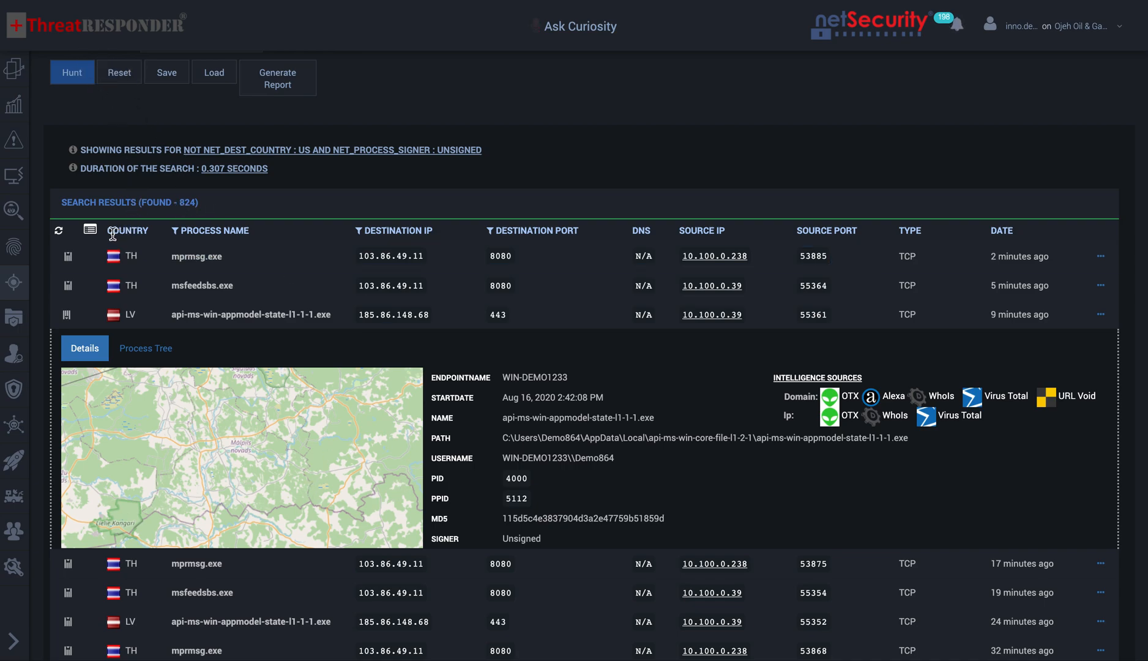
left_click(16, 109)
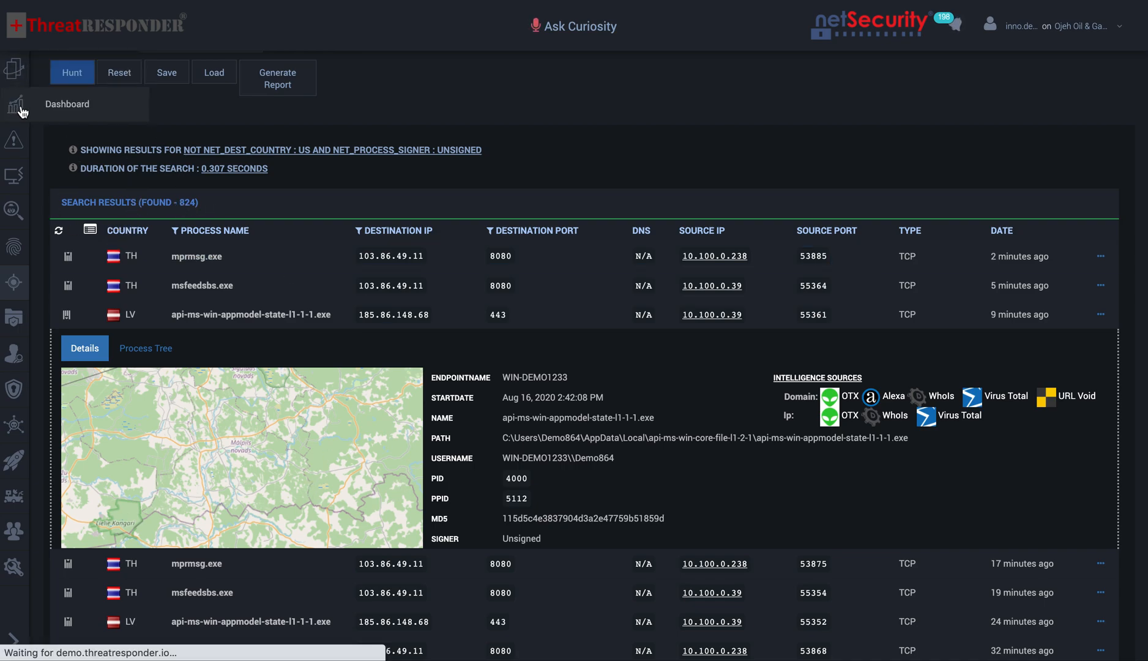